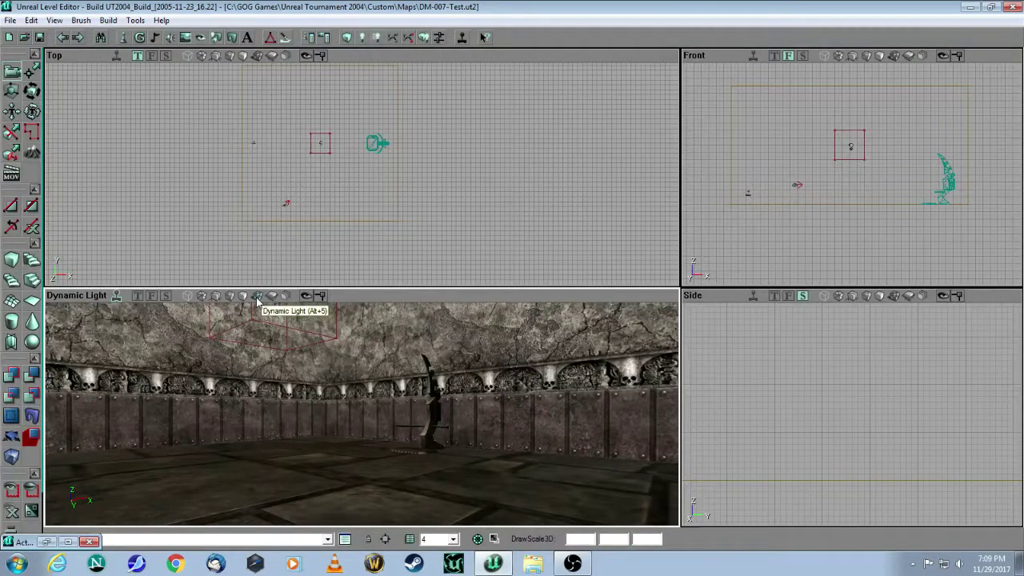
# Examine the teleporter static mesh and its surroundings in the room from several distances and angles
pyautogui.moveTo(325, 430)
pyautogui.mouseDown()
pyautogui.moveTo(317, 448)
pyautogui.moveTo(318, 416)
pyautogui.moveTo(345, 440)
pyautogui.moveTo(333, 458)
pyautogui.moveTo(324, 424)
pyautogui.moveTo(280, 424)
pyautogui.moveTo(302, 421)
pyautogui.moveTo(282, 421)
pyautogui.moveTo(304, 424)
pyautogui.moveTo(340, 456)
pyautogui.moveTo(361, 508)
pyautogui.moveTo(380, 505)
pyautogui.moveTo(384, 486)
pyautogui.mouseUp()
pyautogui.click(351, 473)
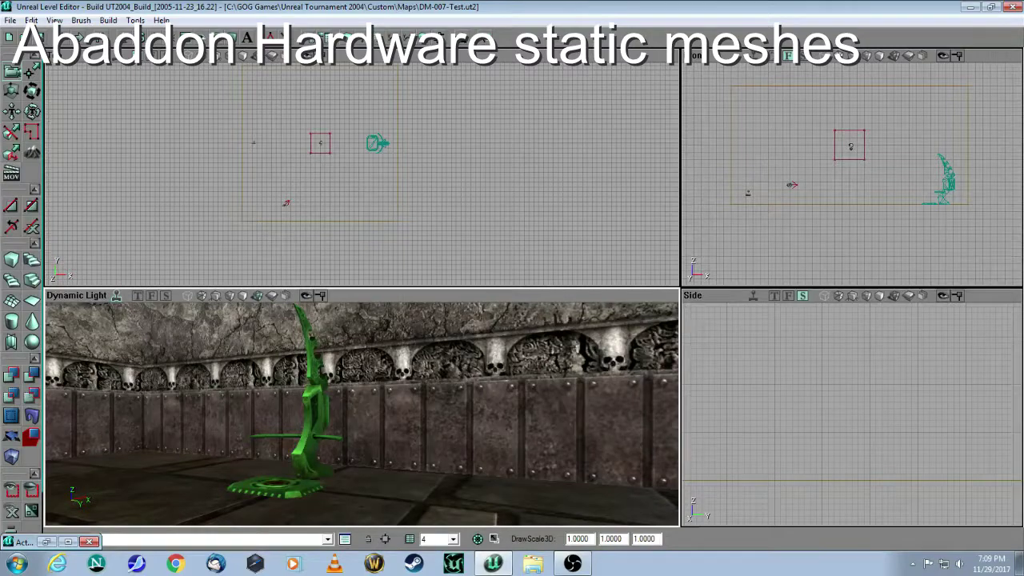
pyautogui.moveTo(384, 448); pyautogui.dragTo(348, 440)
pyautogui.moveTo(428, 448); pyautogui.dragTo(379, 412)
pyautogui.click(470, 254)
pyautogui.moveTo(381, 452); pyautogui.dragTo(352, 494)
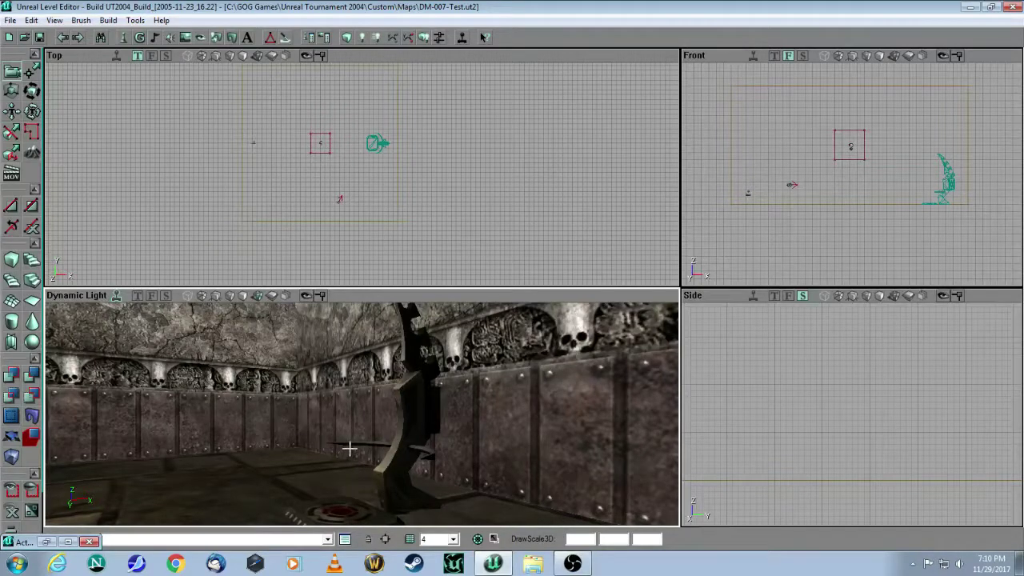
pyautogui.moveTo(352, 447); pyautogui.dragTo(366, 494)
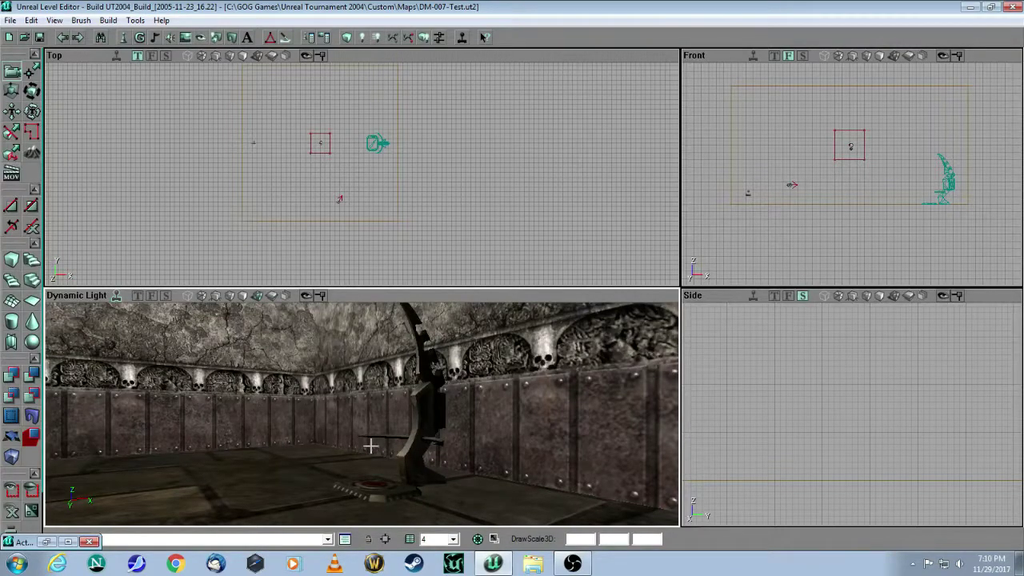
pyautogui.moveTo(371, 445); pyautogui.dragTo(320, 445)
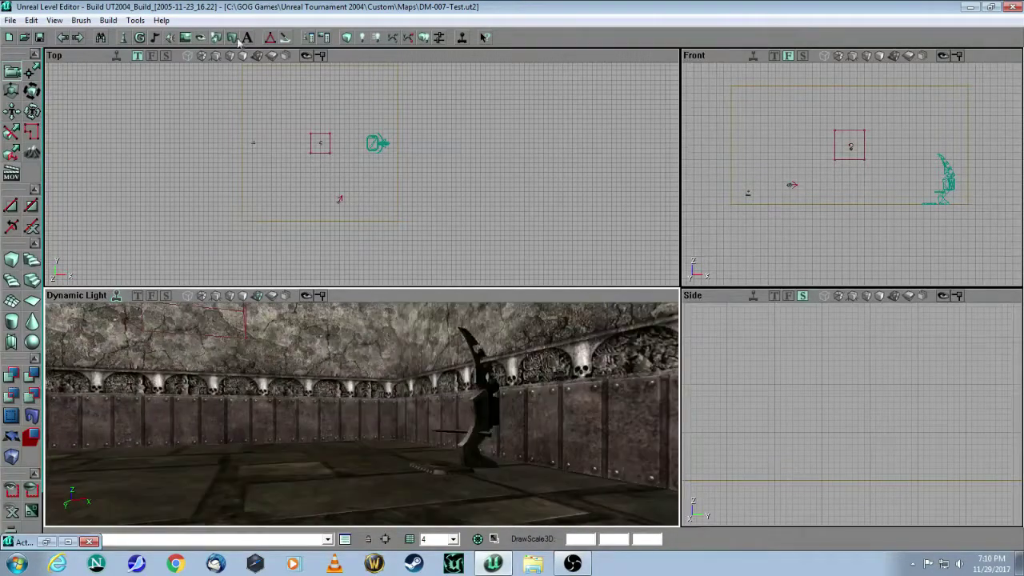
# Select the Emitter class under Actor in the actor class browser and return to the level
pyautogui.click(124, 38)
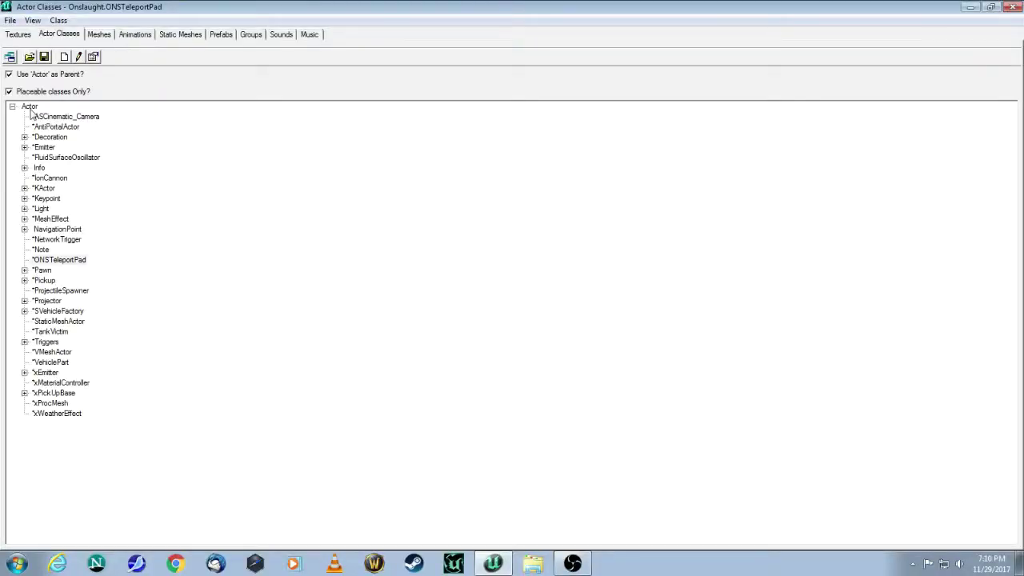
pyautogui.click(29, 108)
pyautogui.click(46, 149)
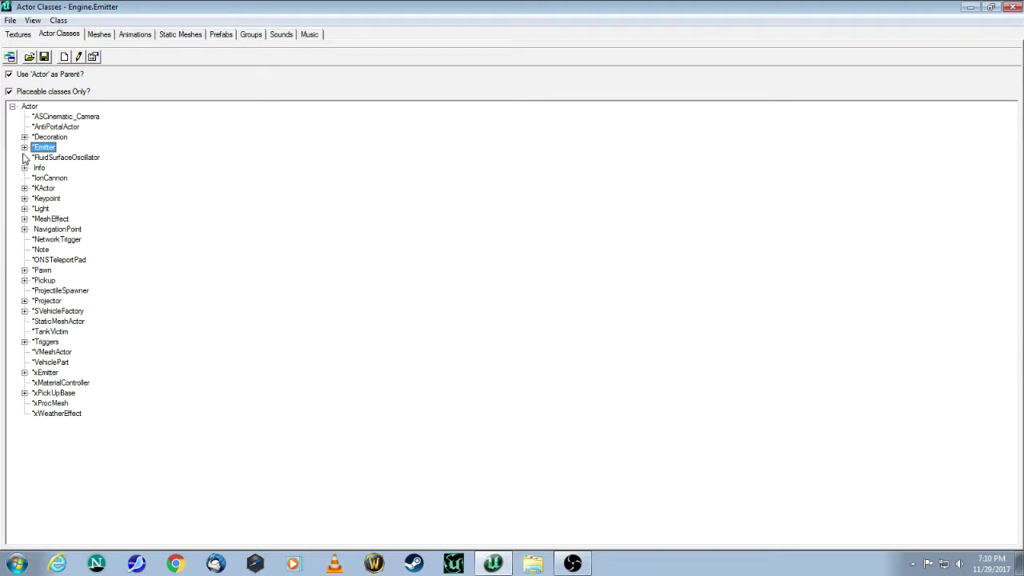
pyautogui.click(24, 148)
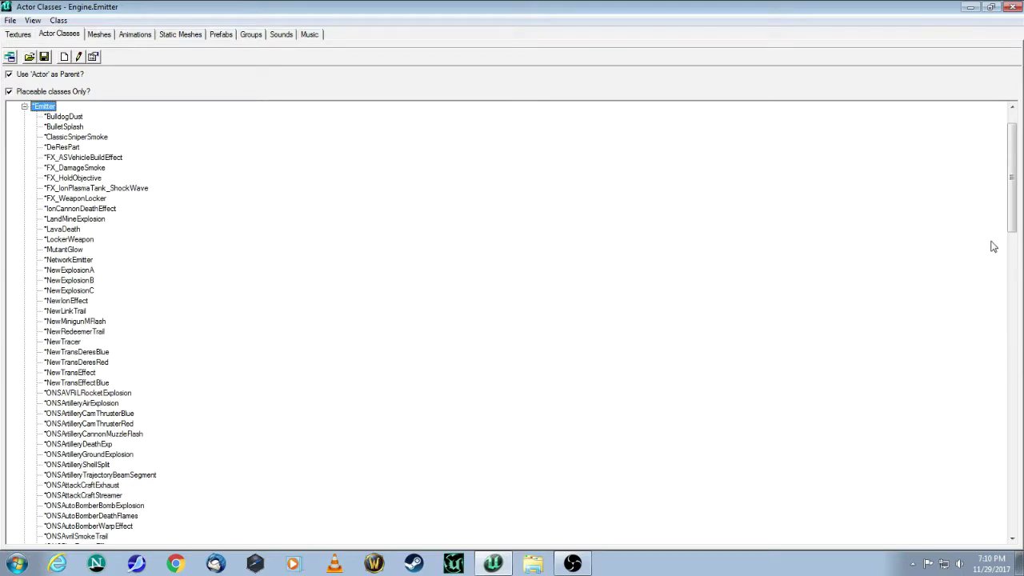
pyautogui.moveTo(1012, 200)
pyautogui.mouseDown()
pyautogui.moveTo(1000, 274)
pyautogui.moveTo(1004, 432)
pyautogui.moveTo(994, 393)
pyautogui.moveTo(1011, 186)
pyautogui.mouseUp()
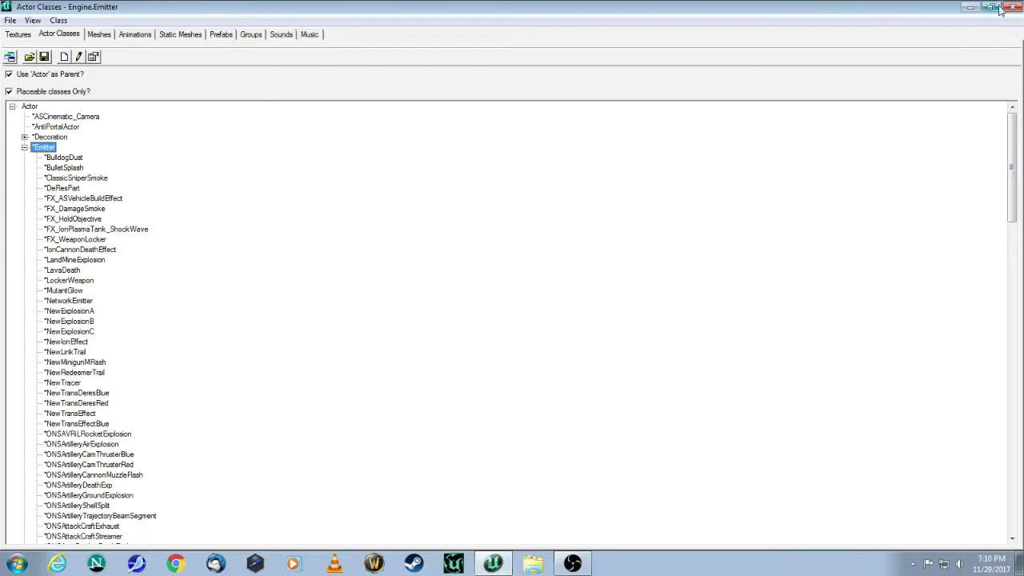
pyautogui.click(971, 7)
# Add an emitter on the room's floor near the teleporter mesh
pyautogui.moveTo(361, 424)
pyautogui.mouseDown()
pyautogui.moveTo(349, 410)
pyautogui.moveTo(356, 424)
pyautogui.mouseUp()
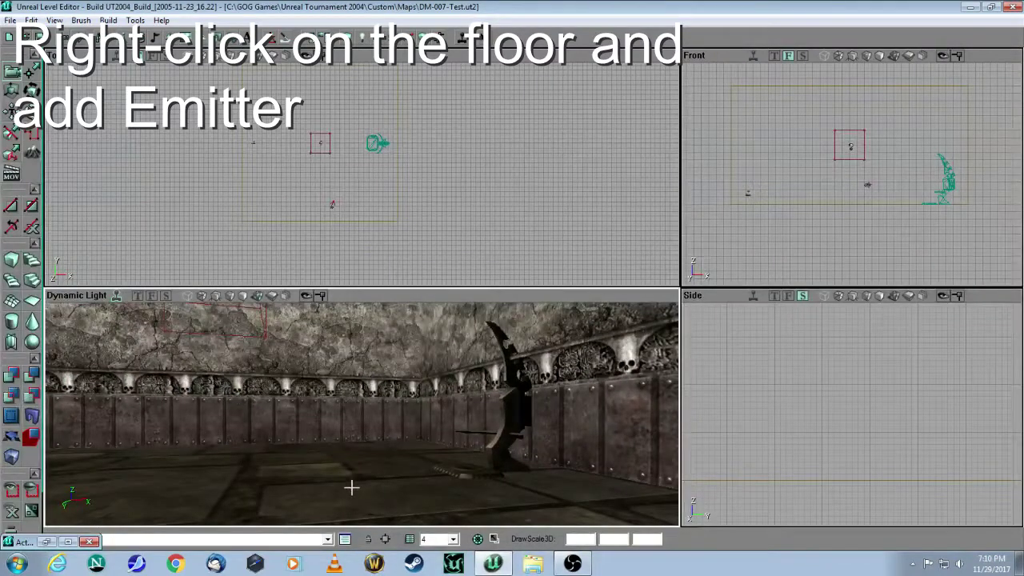
pyautogui.rightClick(352, 487)
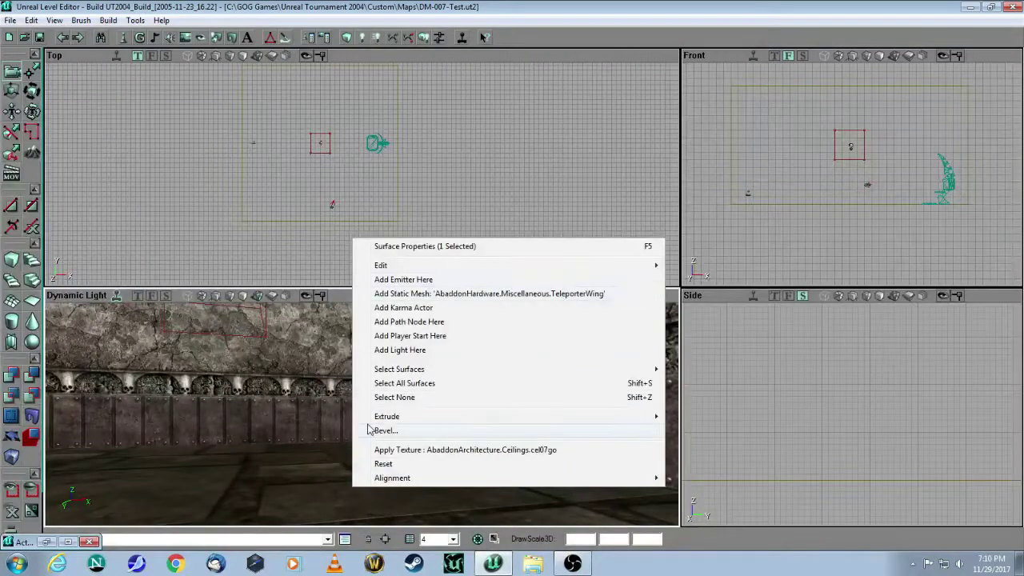
pyautogui.click(404, 279)
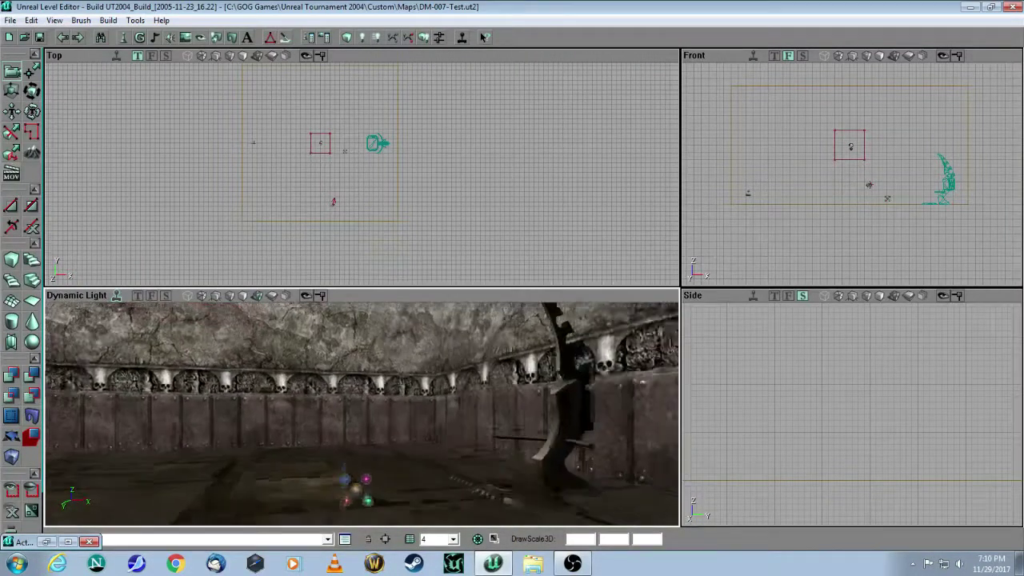
# Open the properties of the emitter on the floor and place their window clear of the emitter in the 3D view
pyautogui.moveTo(362, 413); pyautogui.dragTo(362, 376)
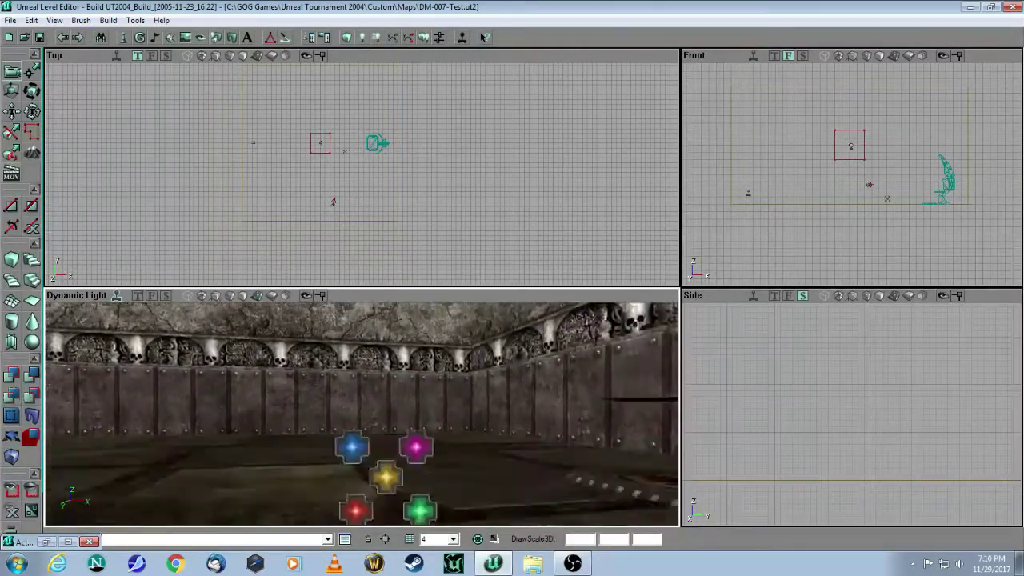
pyautogui.moveTo(344, 448); pyautogui.dragTo(327, 468)
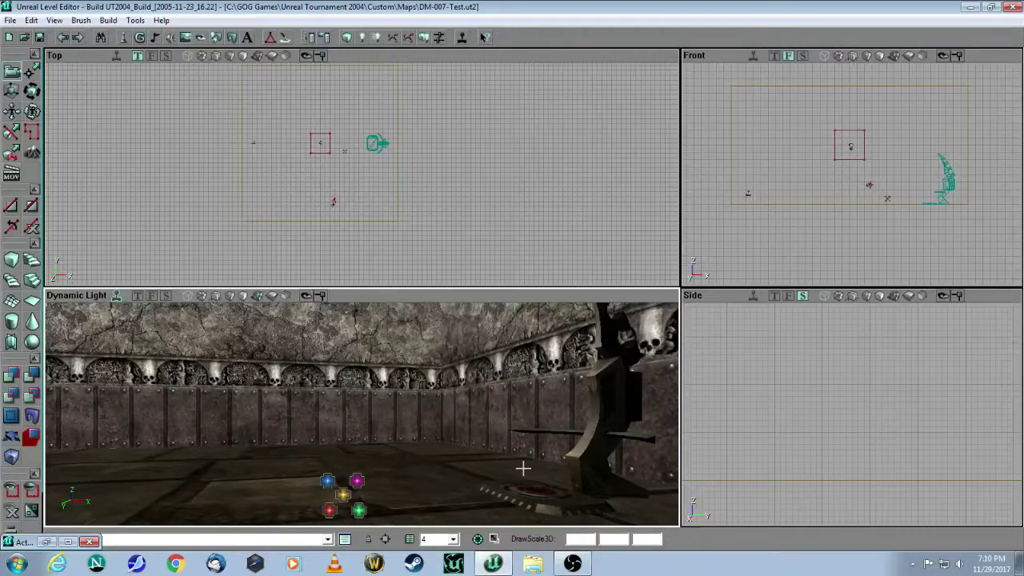
pyautogui.moveTo(369, 387); pyautogui.dragTo(379, 371)
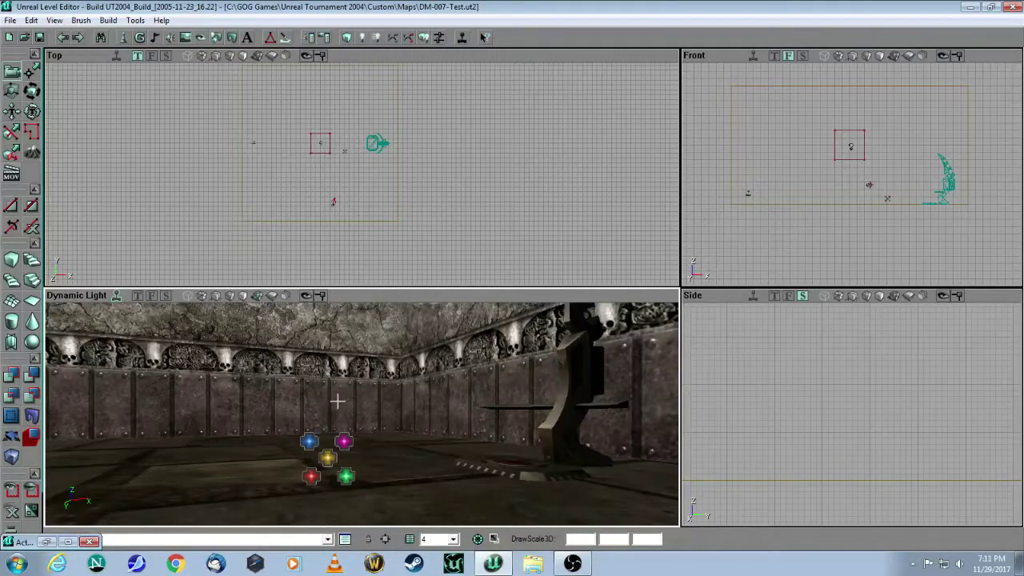
pyautogui.click(328, 458)
pyautogui.rightClick(328, 458)
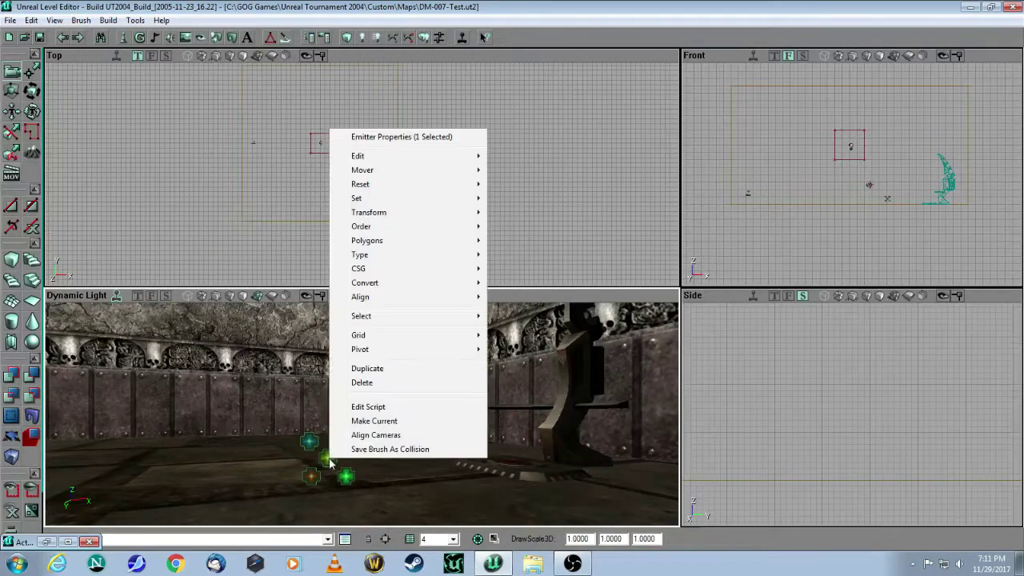
pyautogui.click(388, 137)
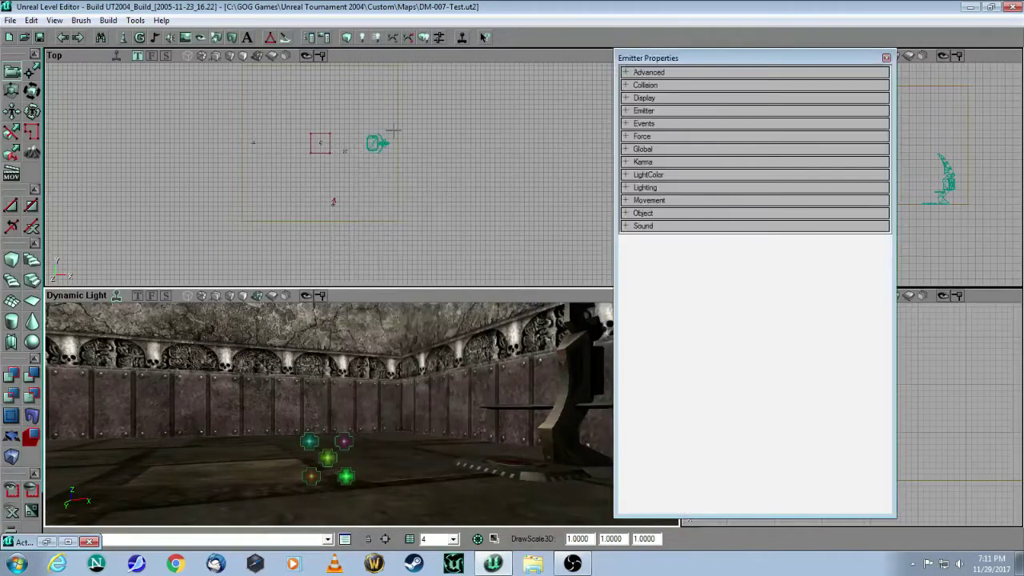
pyautogui.moveTo(666, 64); pyautogui.dragTo(658, 220)
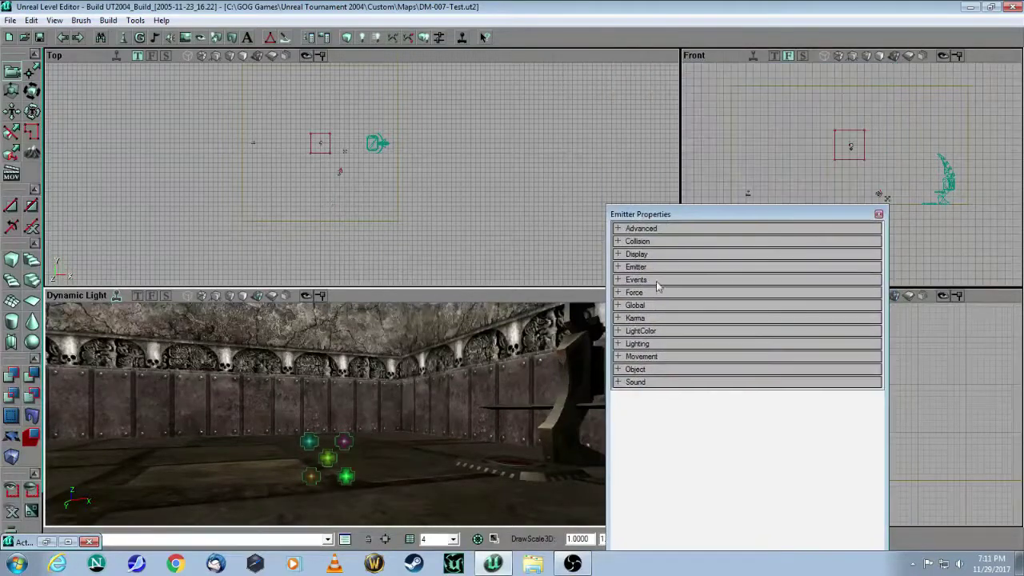
# Add an entry to the emitter's Emitters list and create a new SpriteEmitter in it
pyautogui.click(617, 267)
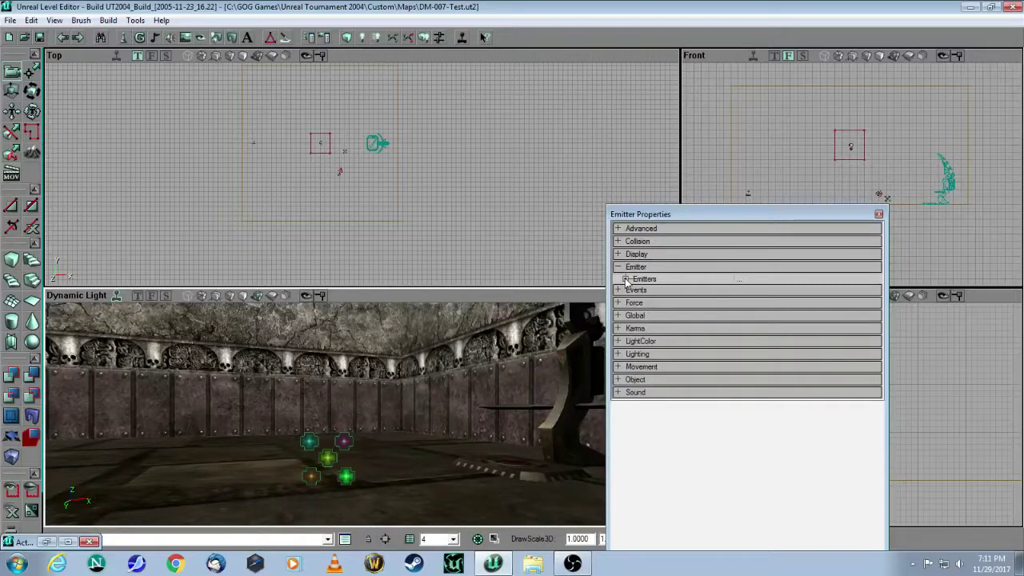
pyautogui.click(626, 279)
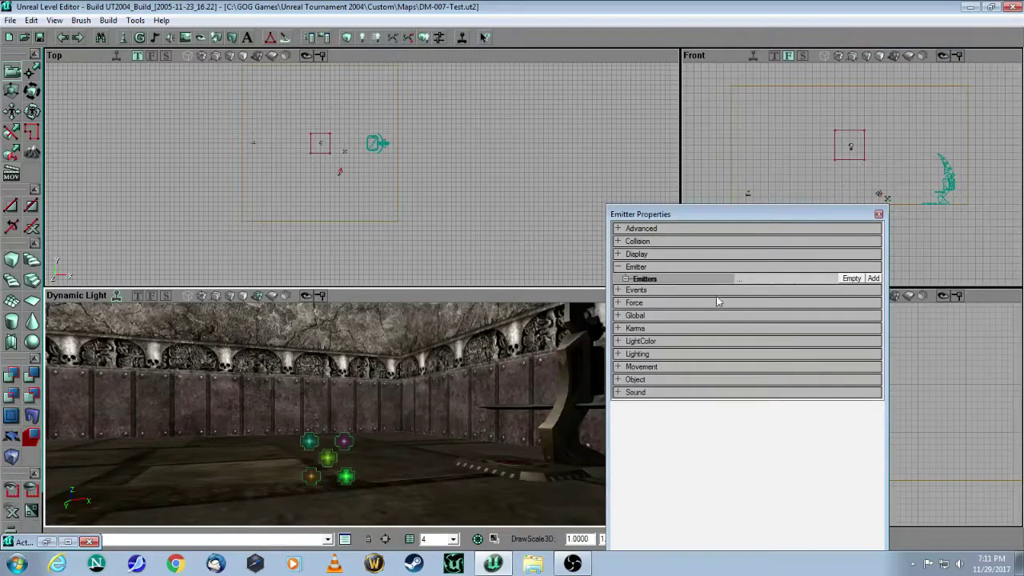
pyautogui.click(873, 278)
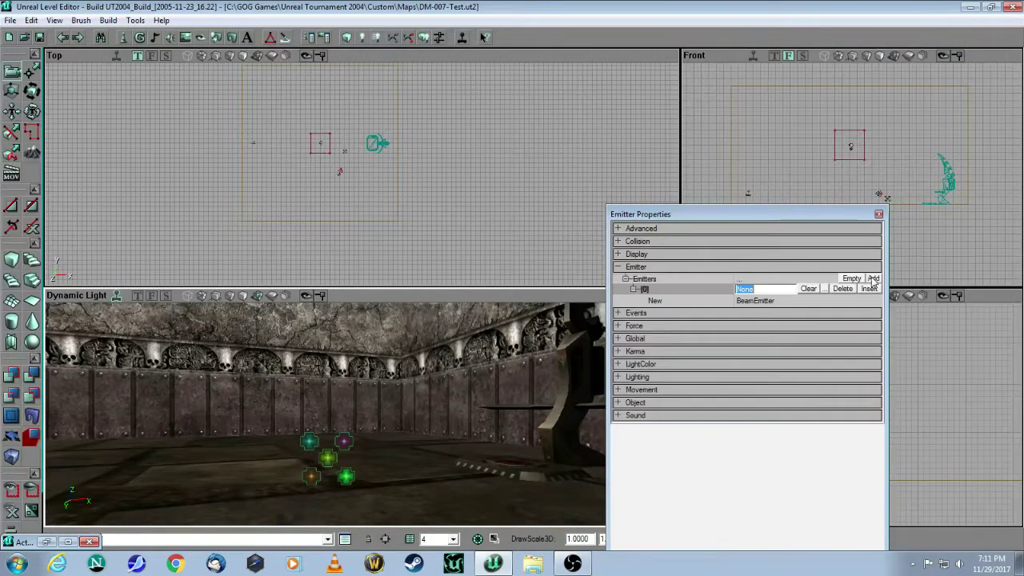
pyautogui.click(764, 304)
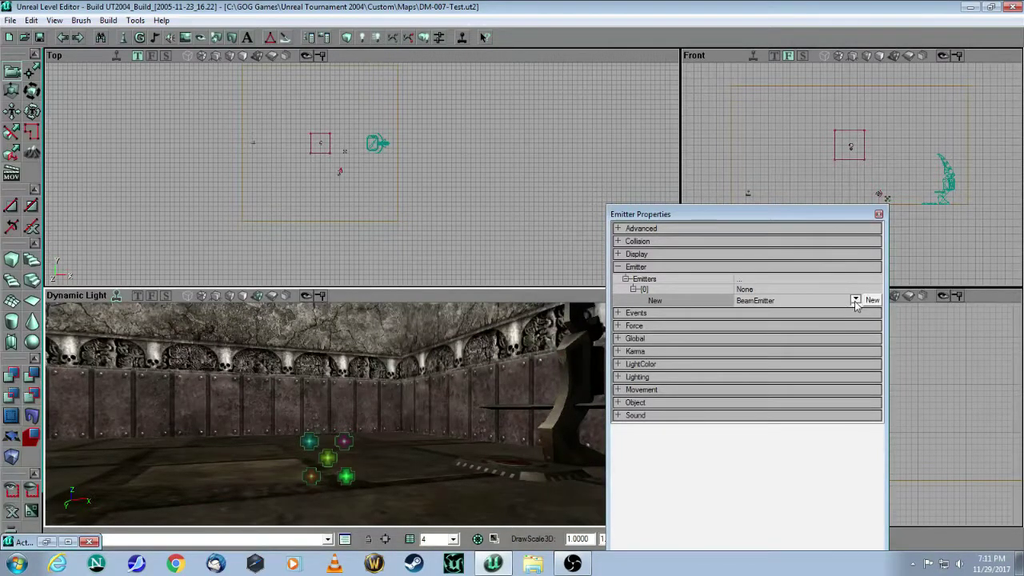
pyautogui.click(855, 301)
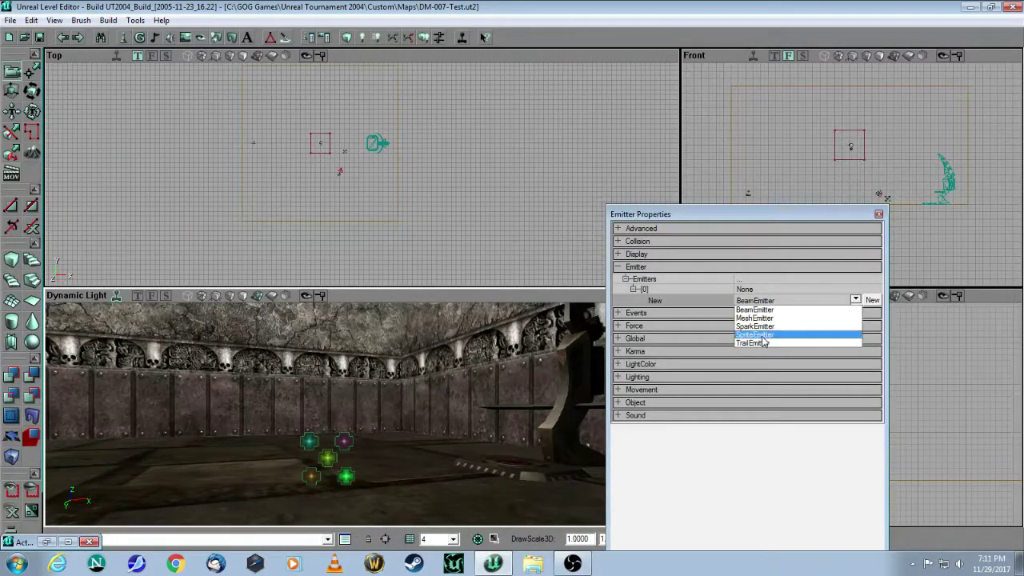
pyautogui.click(788, 334)
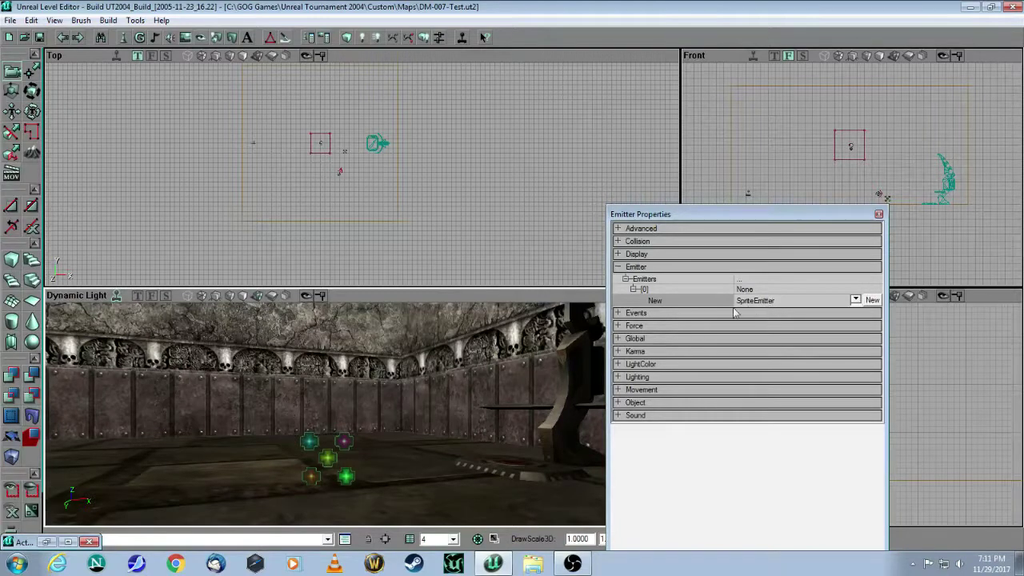
pyautogui.click(871, 301)
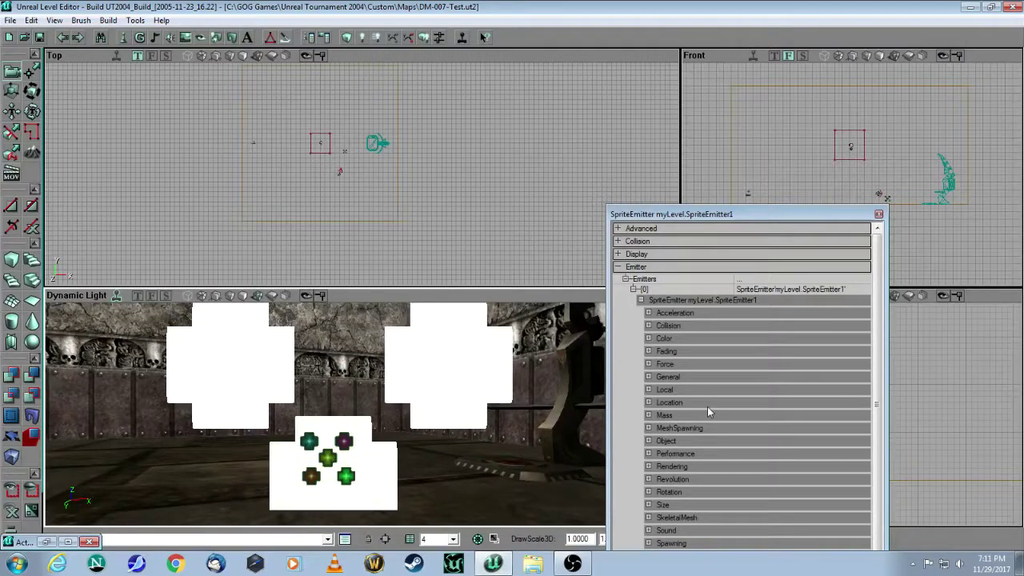
# Expand the sprite emitter's Texture settings, keeping both its particles and the full property list in view
pyautogui.moveTo(530, 401); pyautogui.dragTo(544, 446)
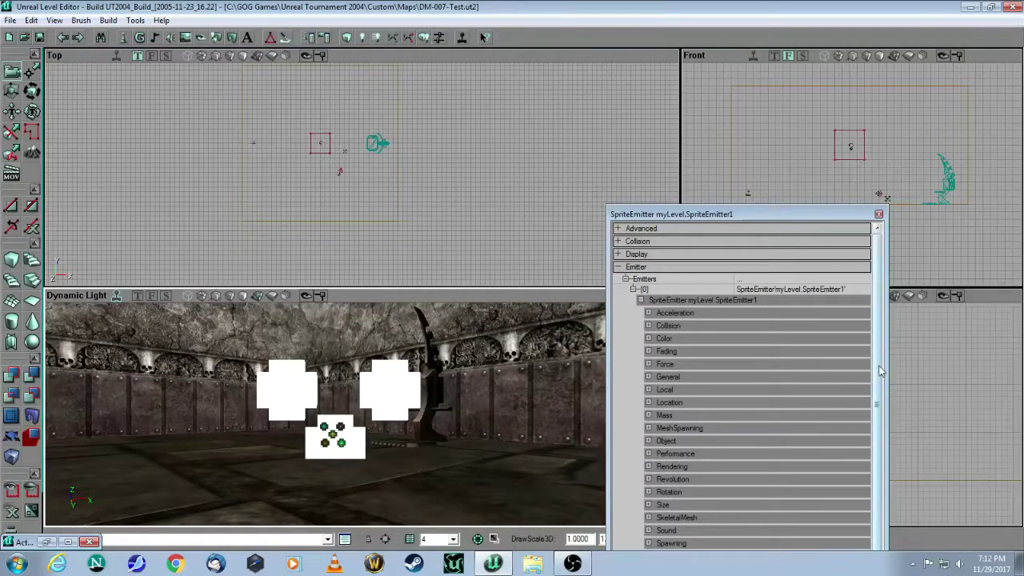
pyautogui.moveTo(811, 214); pyautogui.dragTo(818, 79)
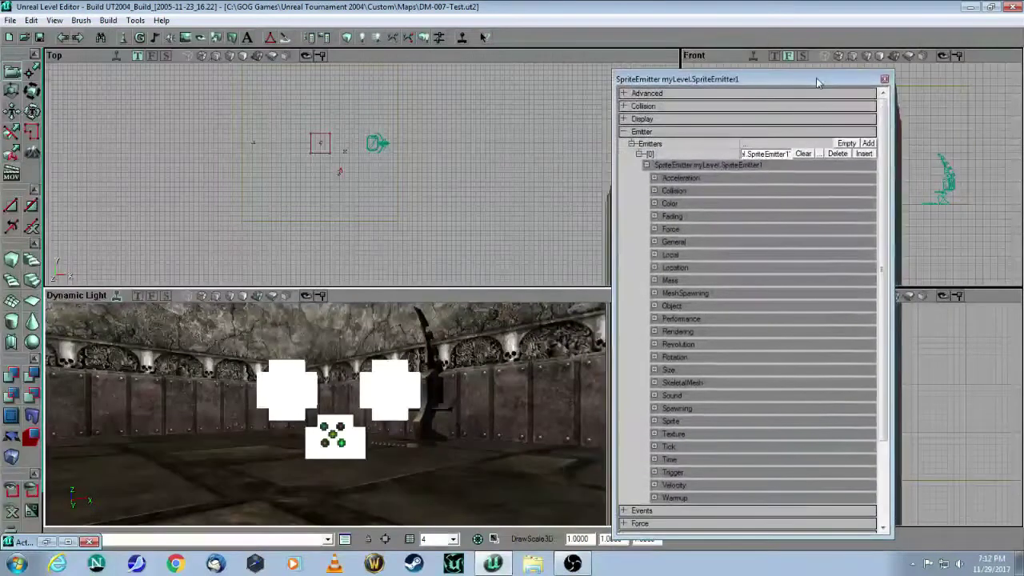
pyautogui.click(653, 433)
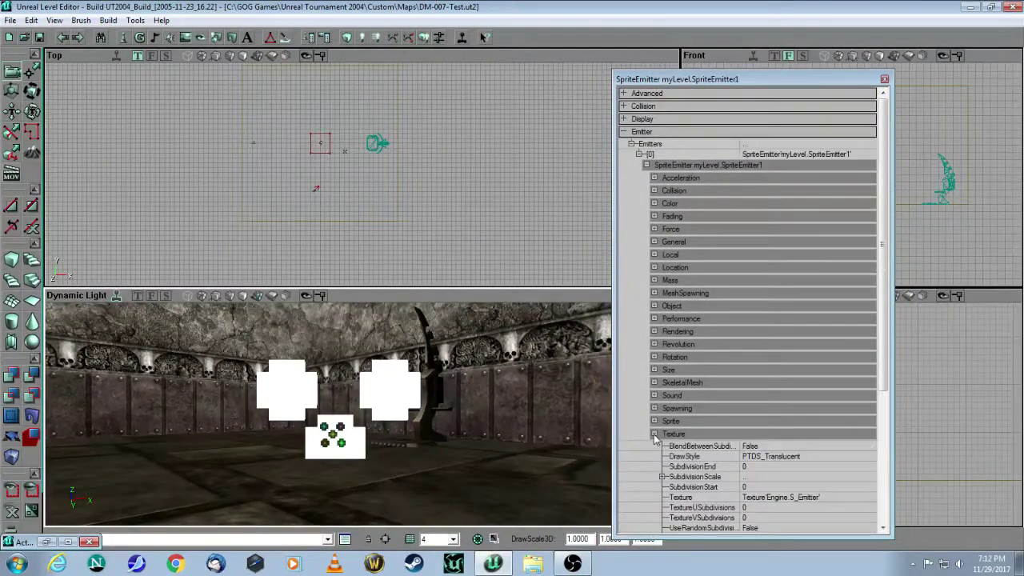
pyautogui.scroll(-3, 886, 379)
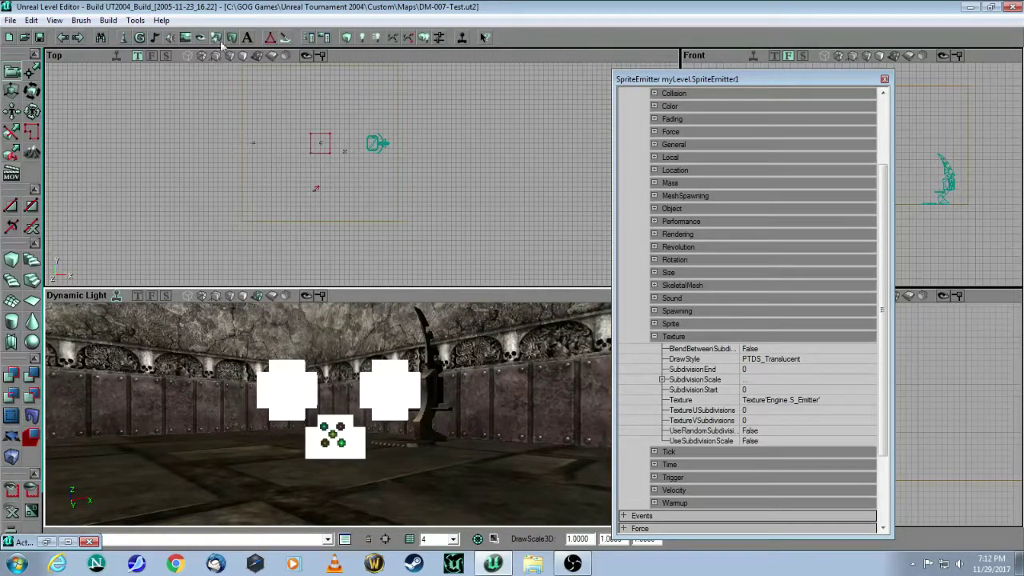
# Load the EmitterTextures.utx package into the texture browser from the Unreal Tournament 2004 Textures folder
pyautogui.click(185, 38)
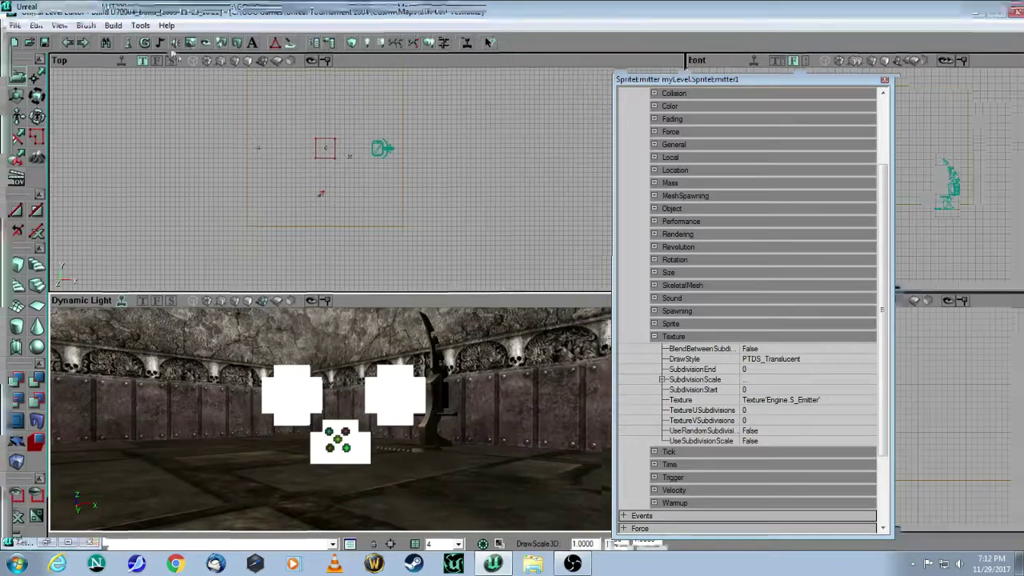
pyautogui.click(11, 20)
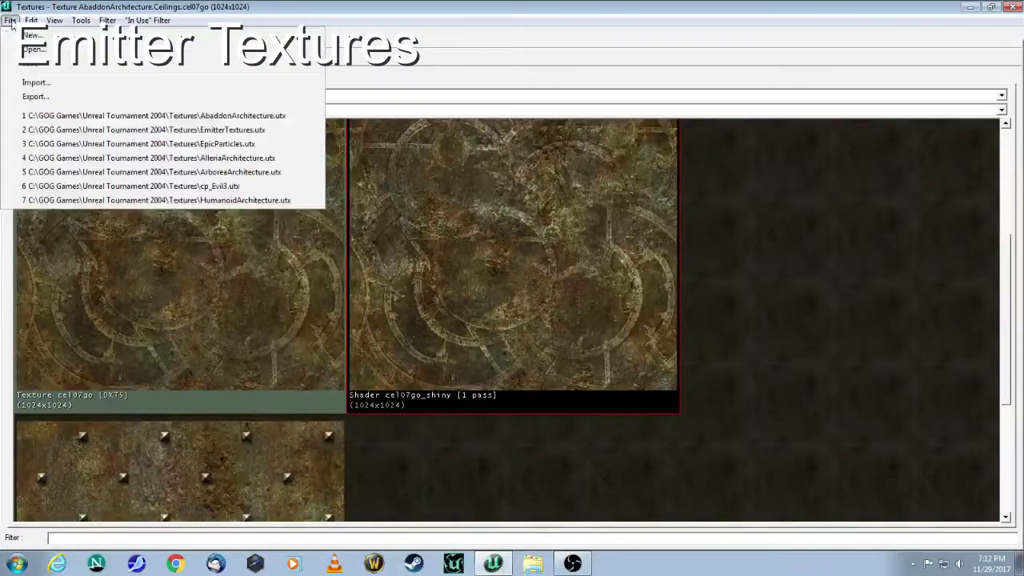
pyautogui.click(33, 50)
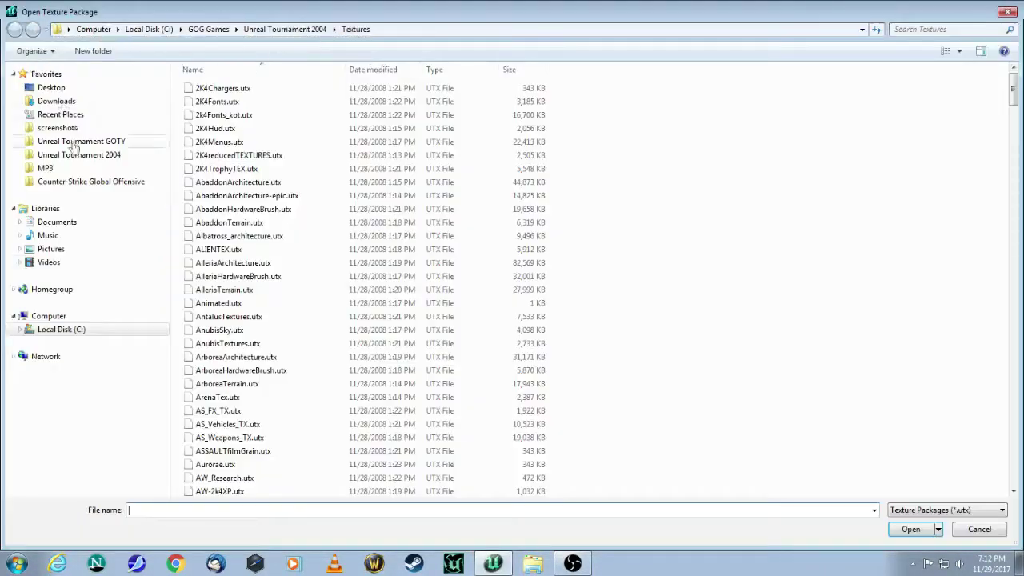
pyautogui.click(239, 356)
pyautogui.scroll(-3, 239, 356)
pyautogui.scroll(-20, 238, 356)
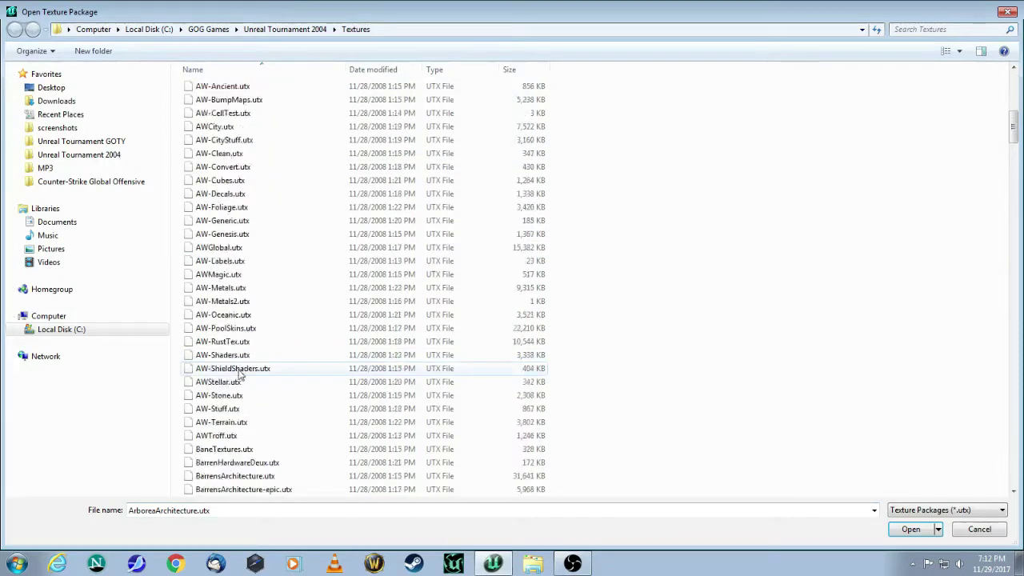
pyautogui.scroll(-12, 238, 386)
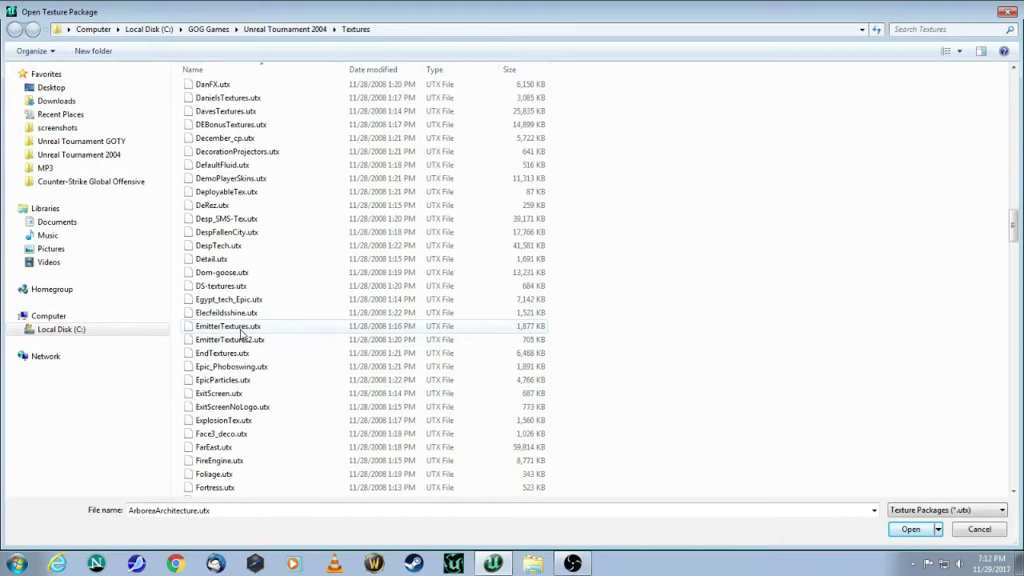
pyautogui.click(240, 330)
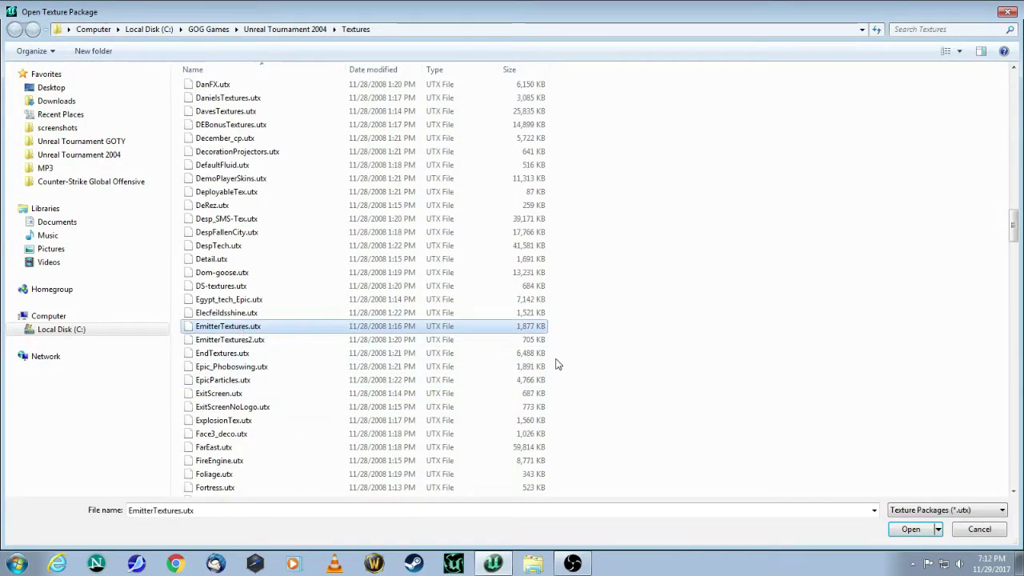
pyautogui.click(900, 528)
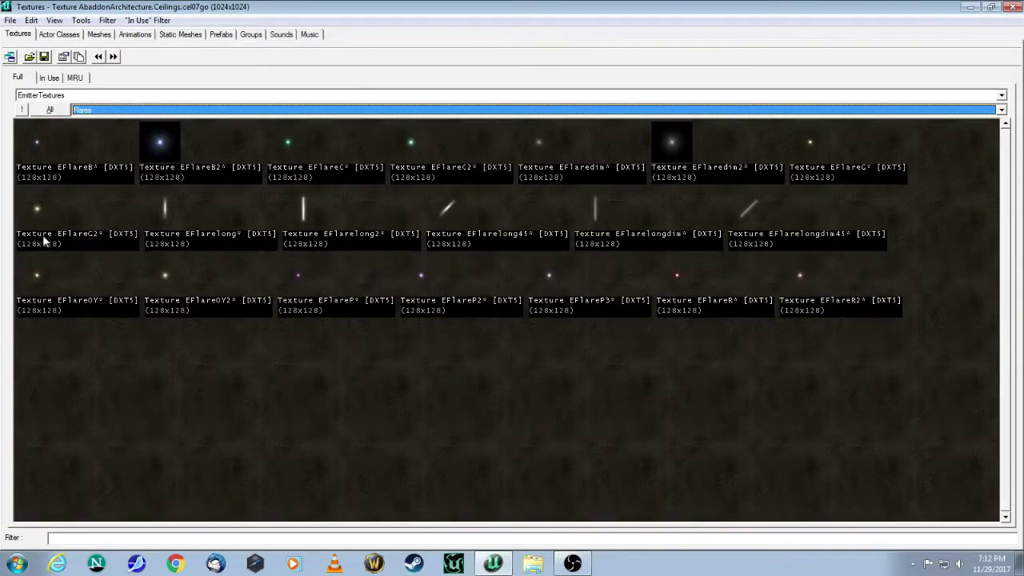
# Assign the EFlareG2 texture from the EmitterTextures Flares group to the sprite emitter's Texture property
pyautogui.click(88, 212)
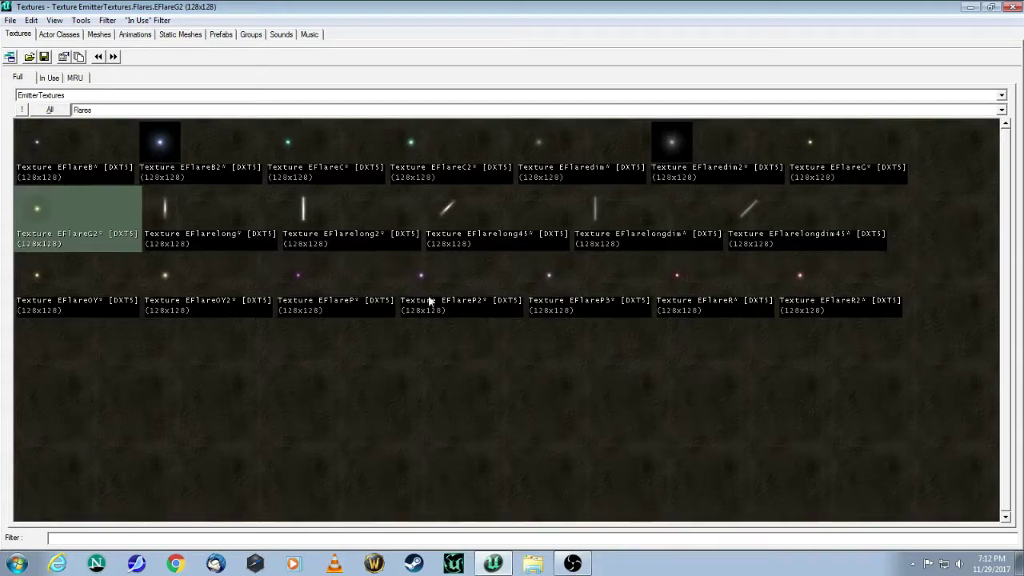
pyautogui.click(970, 13)
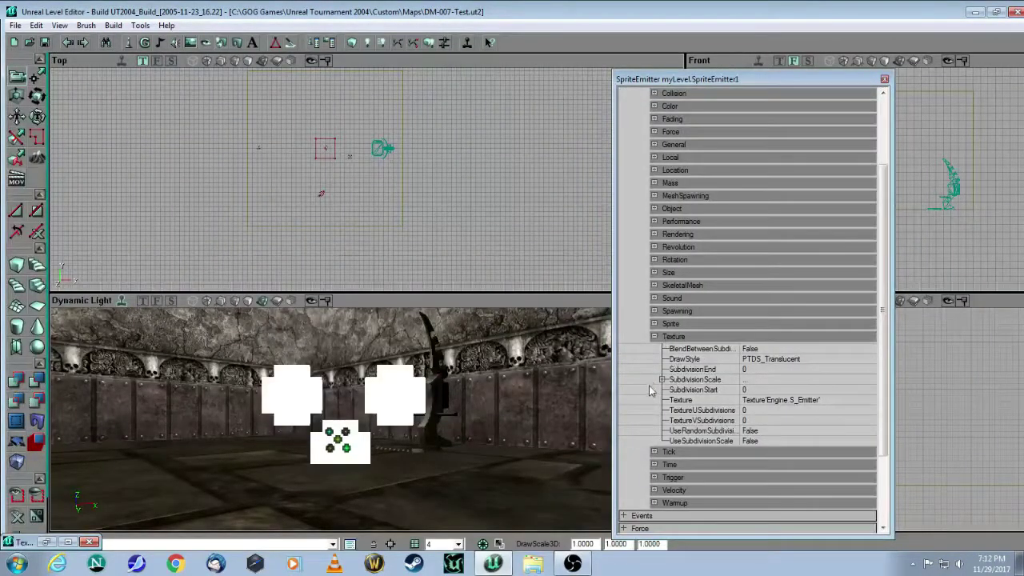
pyautogui.click(827, 400)
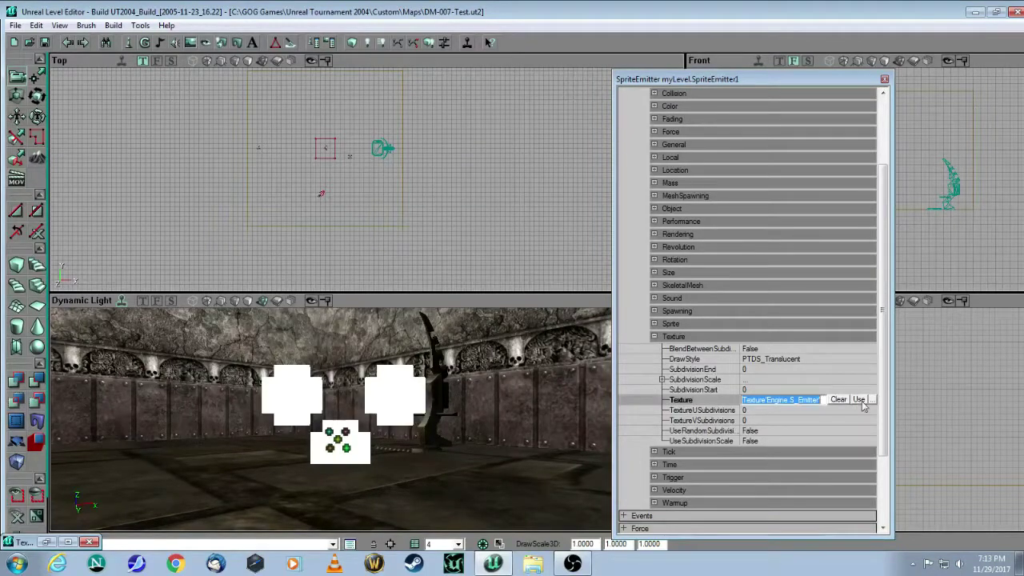
pyautogui.click(861, 400)
pyautogui.click(863, 410)
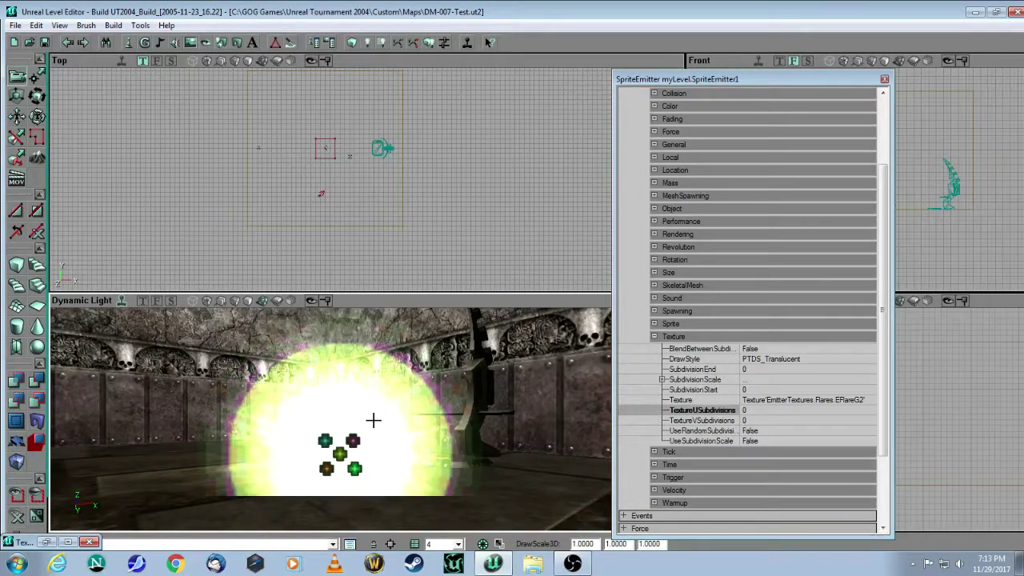
# In the sprite emitter's Size settings, set the X StartSizeRange to a maximum of 20 and a minimum of 5
pyautogui.click(656, 273)
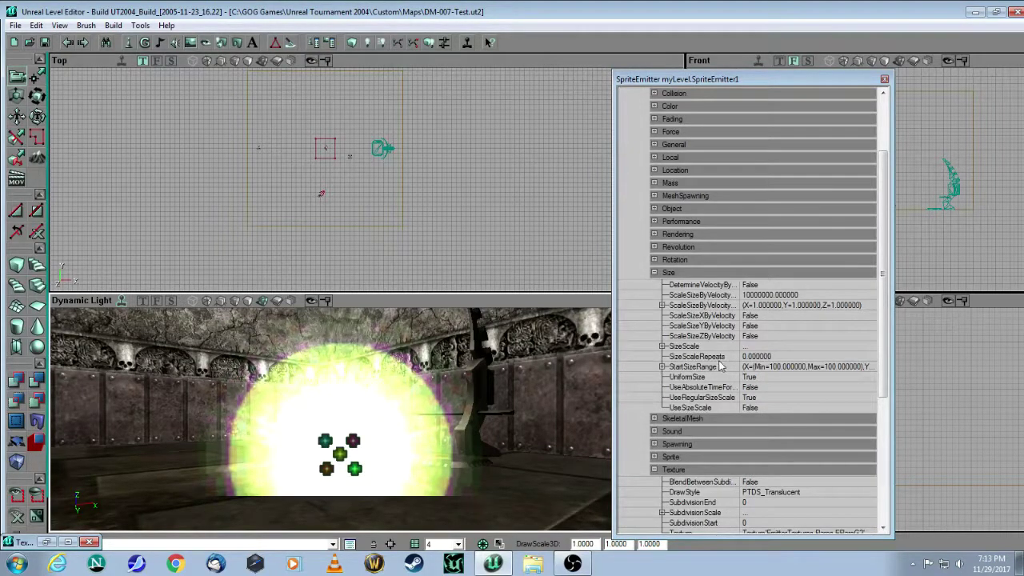
pyautogui.click(663, 366)
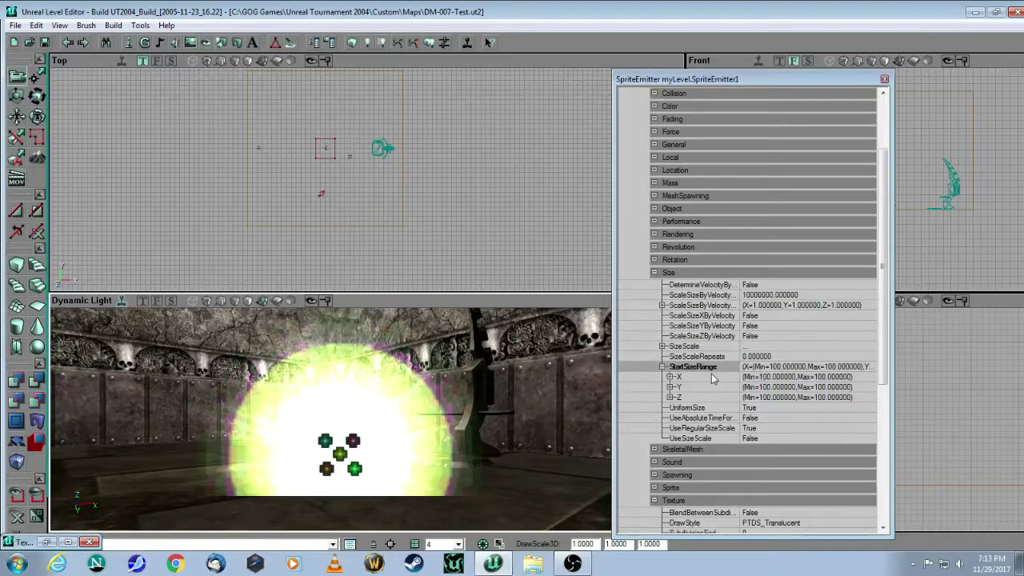
pyautogui.click(669, 377)
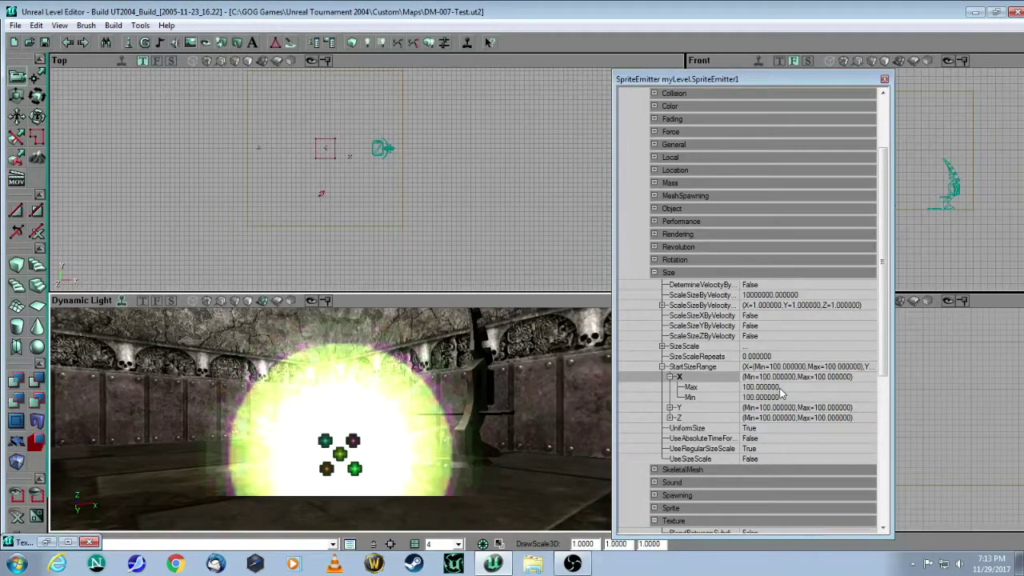
pyautogui.click(782, 387)
pyautogui.write('2')
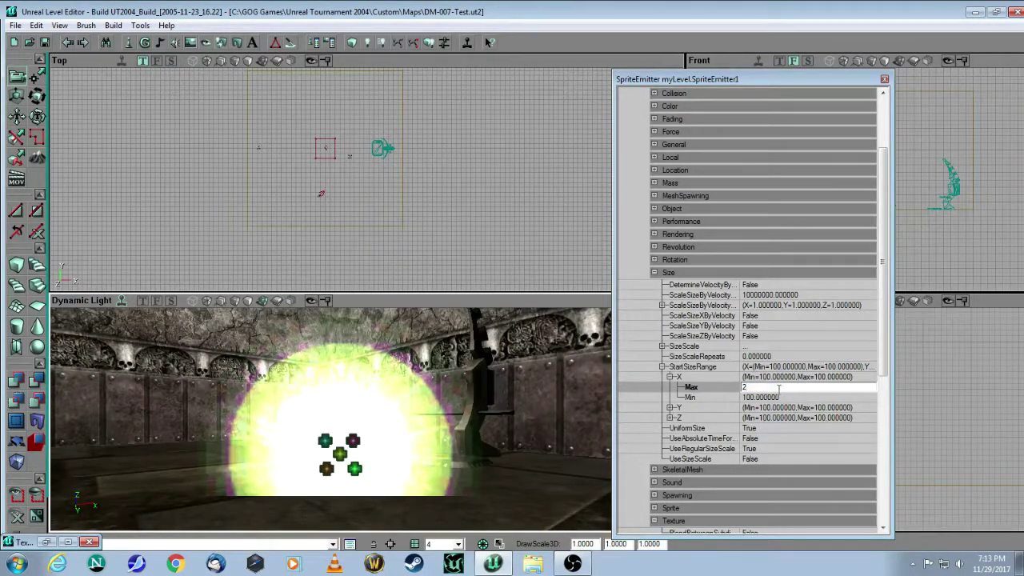
pyautogui.write('0')
pyautogui.click(780, 398)
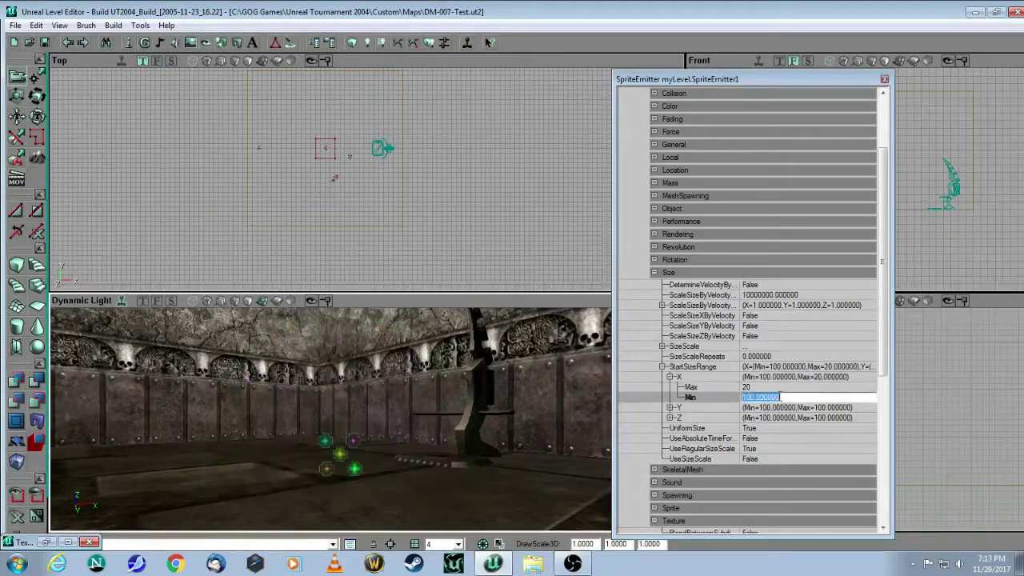
pyautogui.write('5')
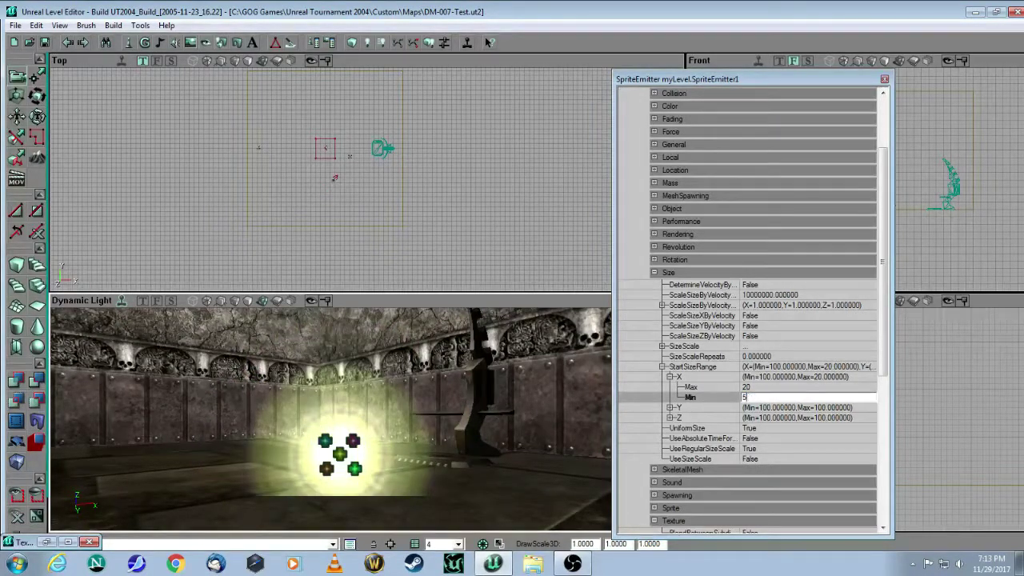
pyautogui.press('Return')
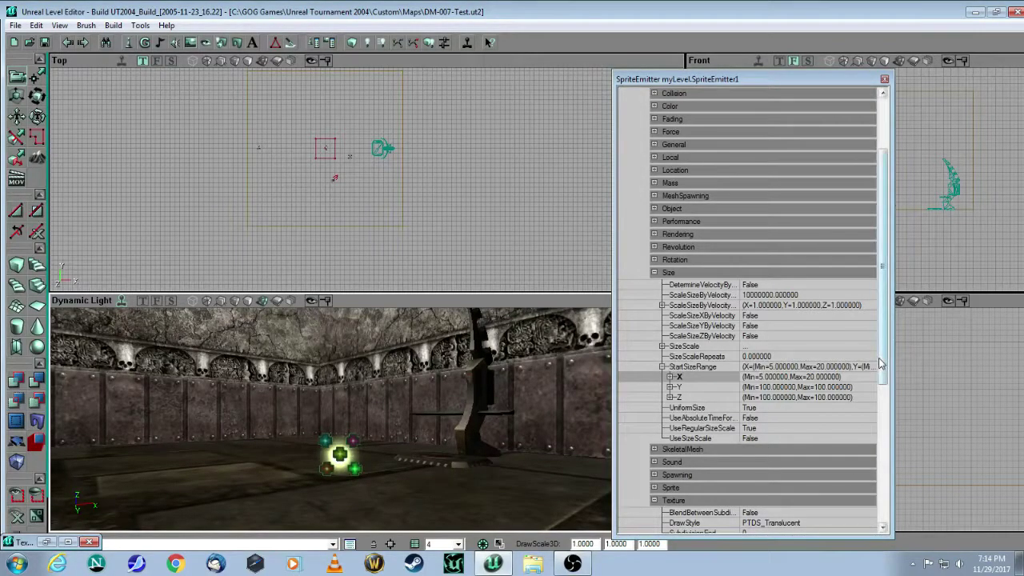
# In the sprite emitter's Velocity settings, set the Z StartVelocityRange to a maximum of 30 and a minimum of 20
pyautogui.moveTo(883, 357); pyautogui.dragTo(883, 452)
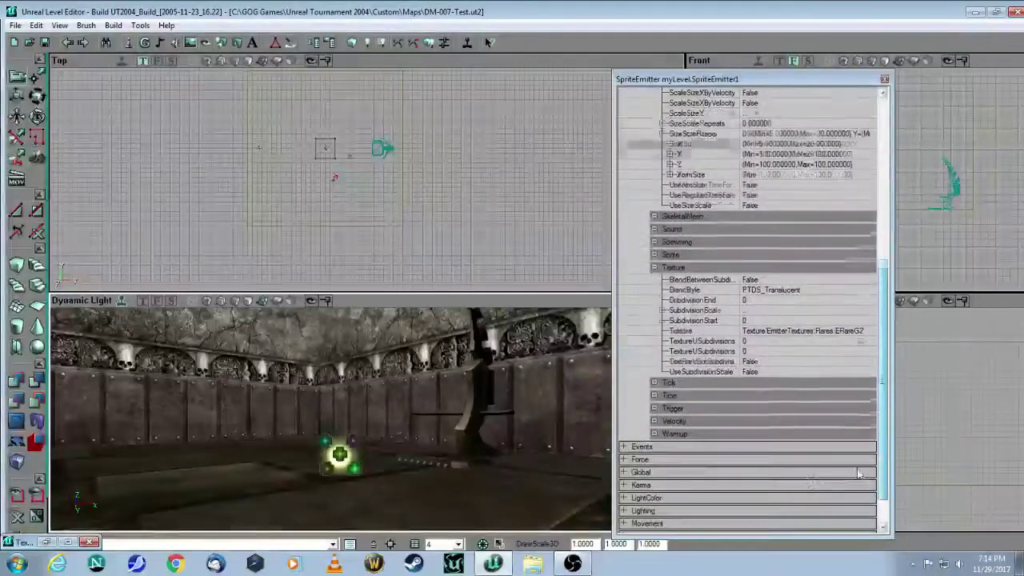
pyautogui.click(655, 421)
pyautogui.moveTo(881, 400); pyautogui.dragTo(877, 460)
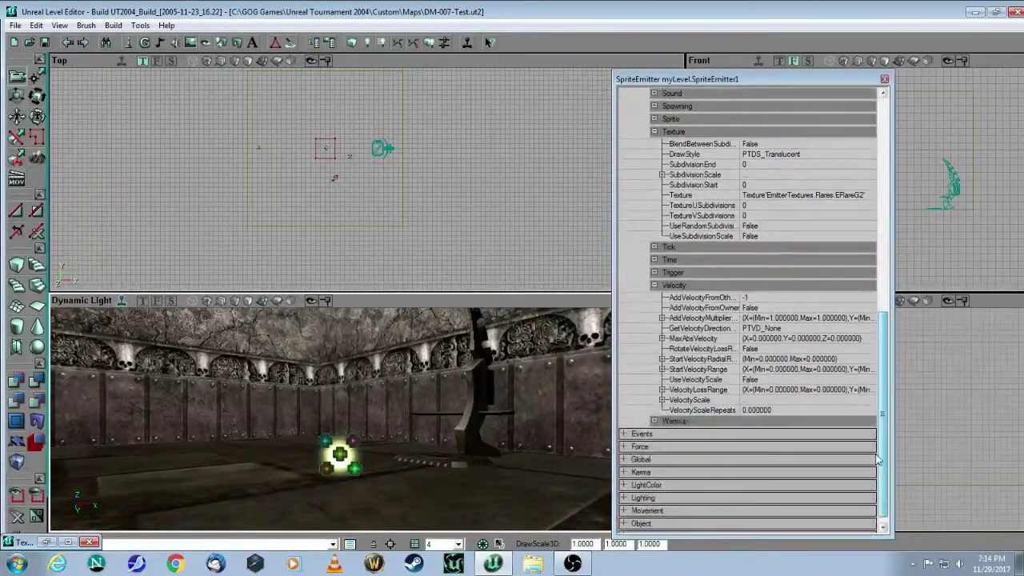
pyautogui.click(662, 369)
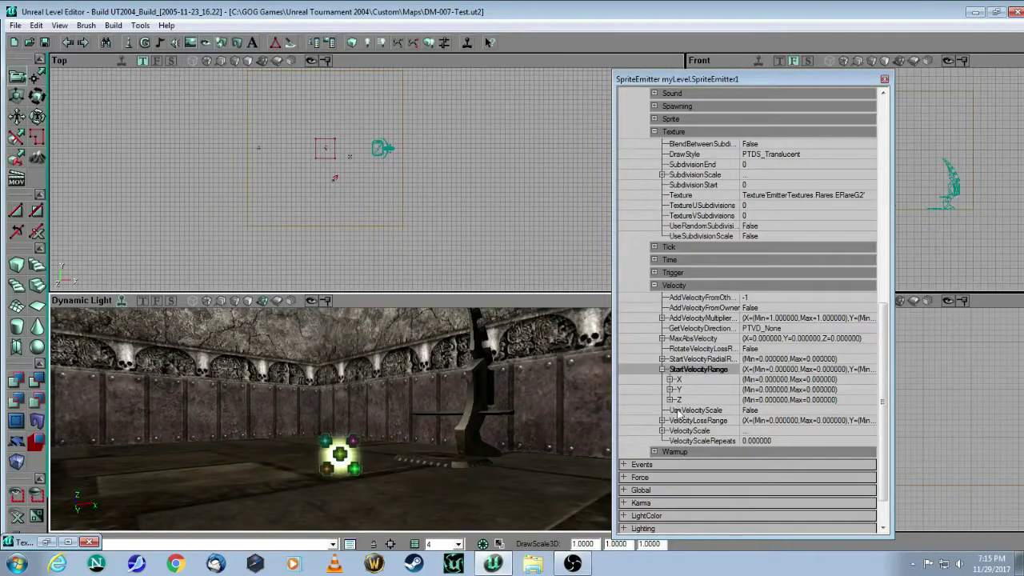
pyautogui.click(669, 400)
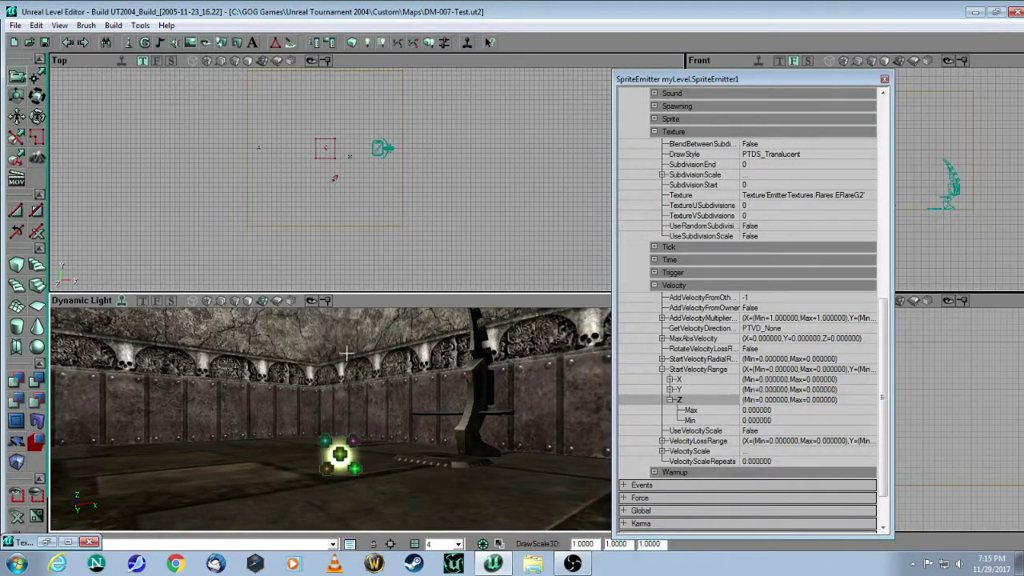
pyautogui.click(745, 410)
pyautogui.write('30')
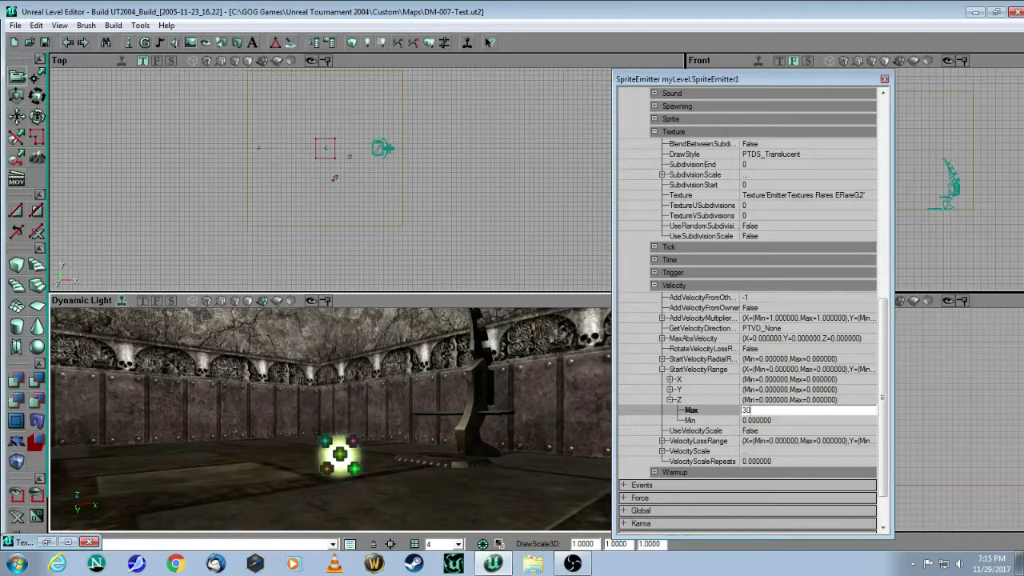
pyautogui.click(777, 419)
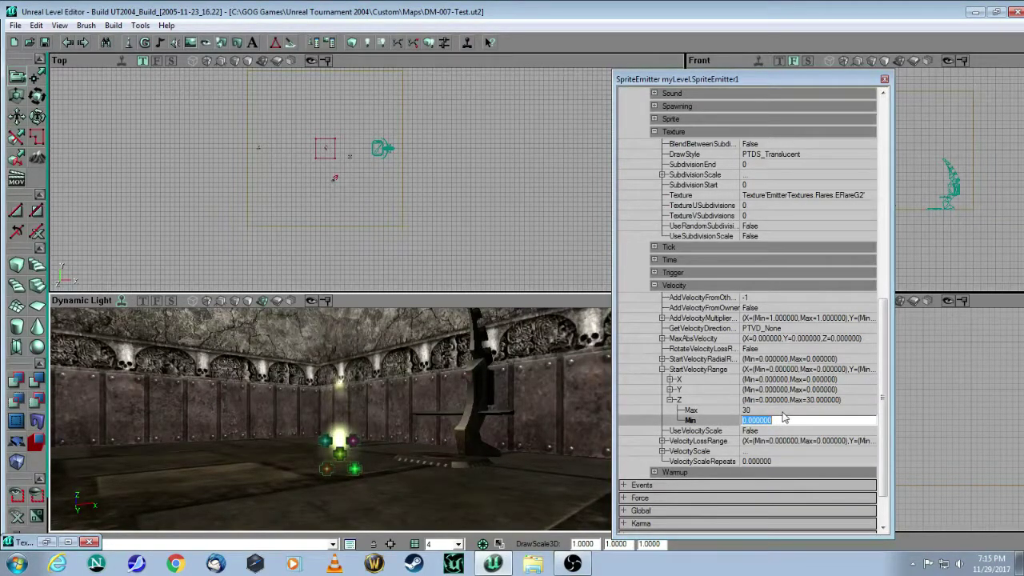
pyautogui.write('20')
pyautogui.click(794, 410)
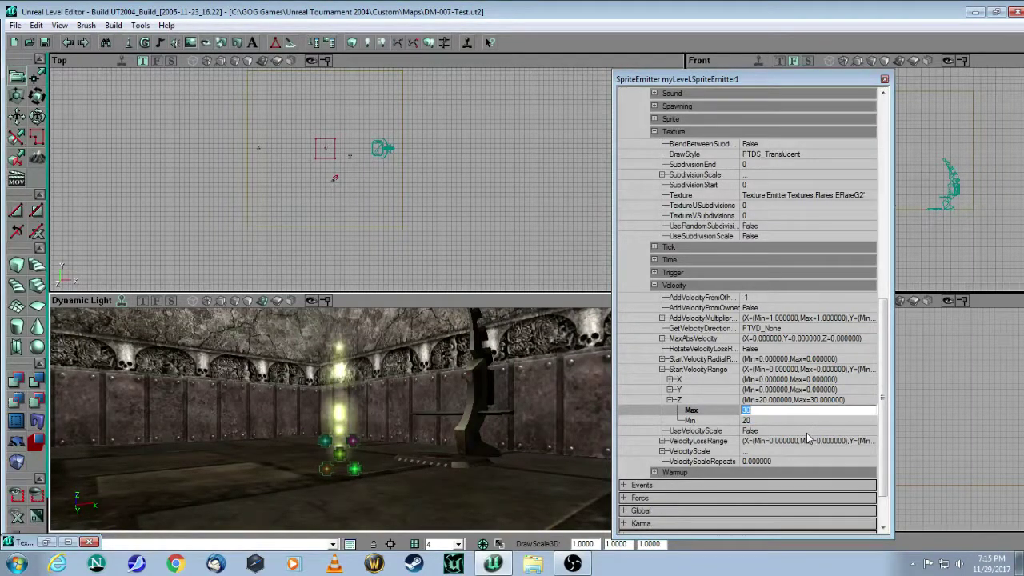
pyautogui.click(766, 422)
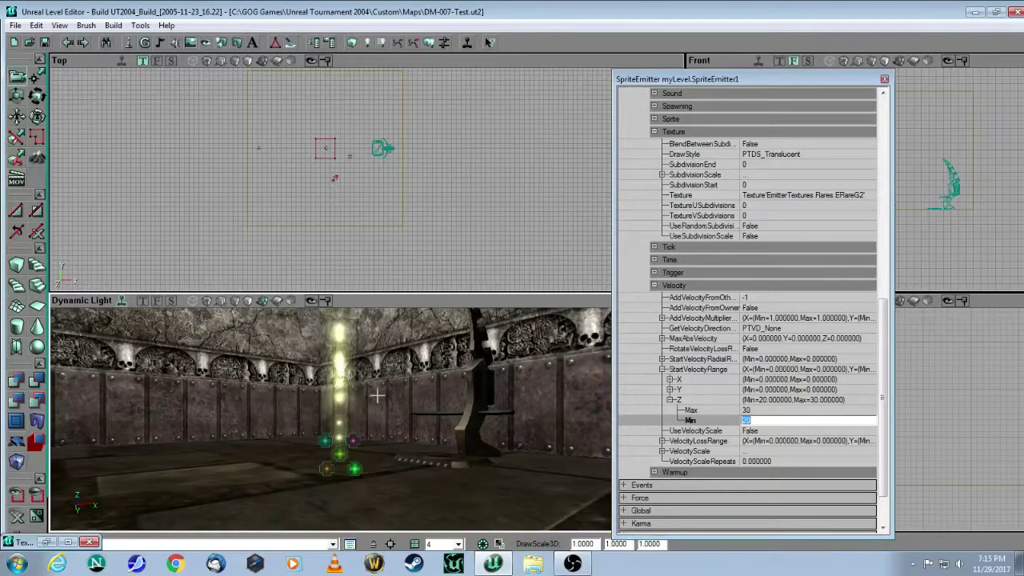
# Expand the sprite emitter's Location settings and choose PTLS_Box as the StartLocationShape
pyautogui.moveTo(399, 408)
pyautogui.mouseDown()
pyautogui.moveTo(398, 368)
pyautogui.moveTo(395, 400)
pyautogui.mouseUp()
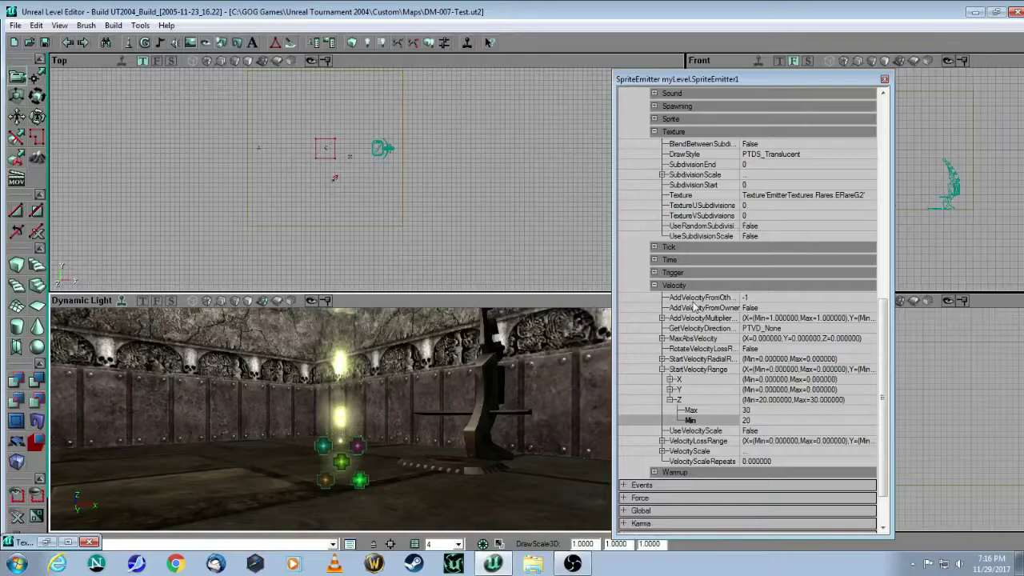
pyautogui.moveTo(891, 331); pyautogui.dragTo(888, 120)
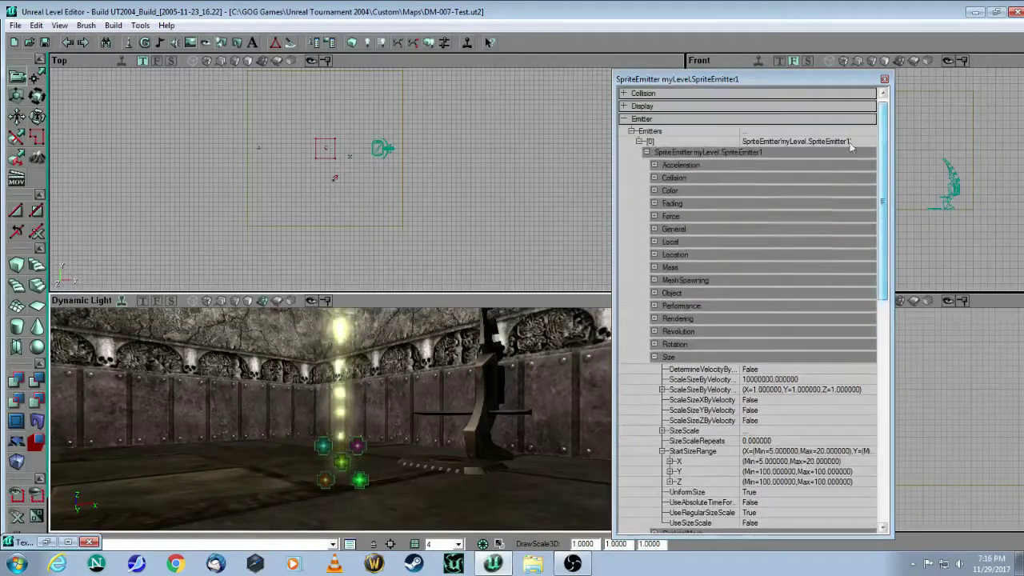
pyautogui.click(654, 255)
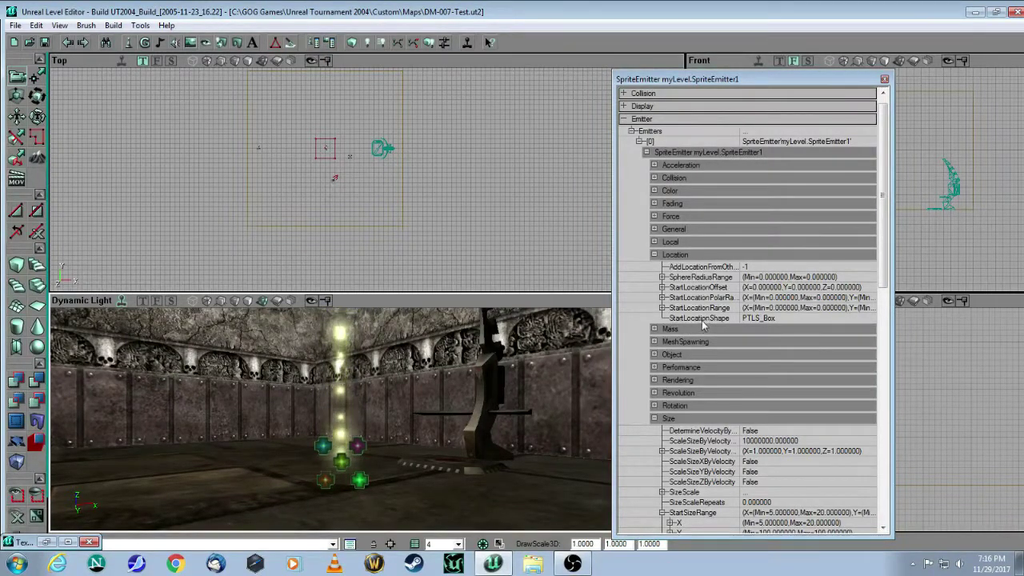
pyautogui.click(815, 320)
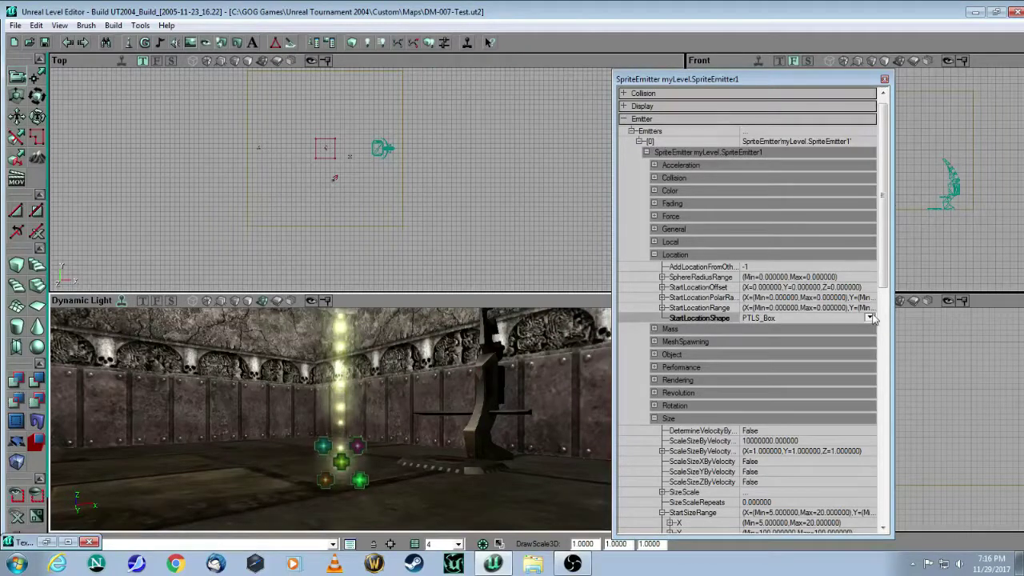
pyautogui.click(870, 317)
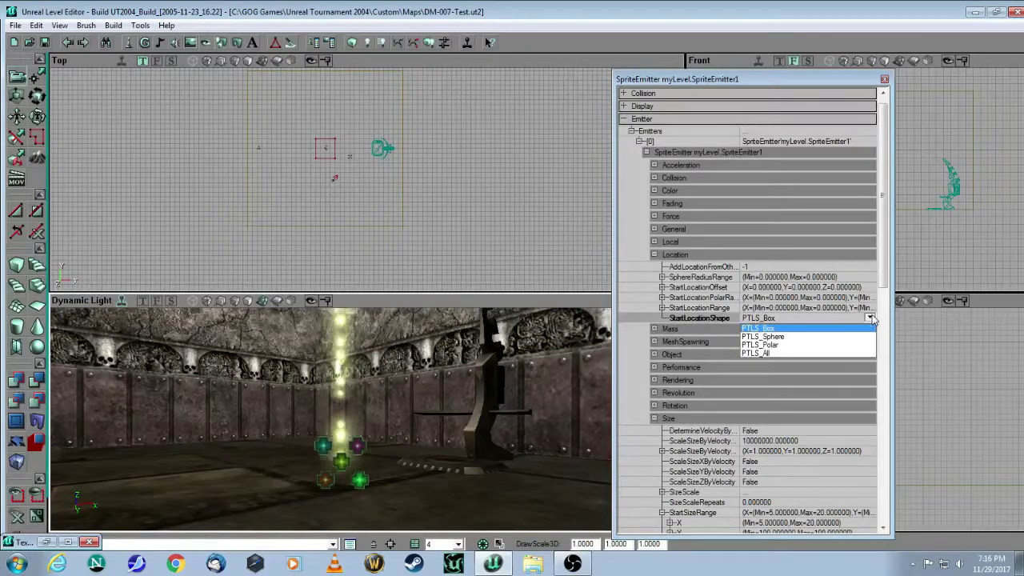
pyautogui.click(769, 330)
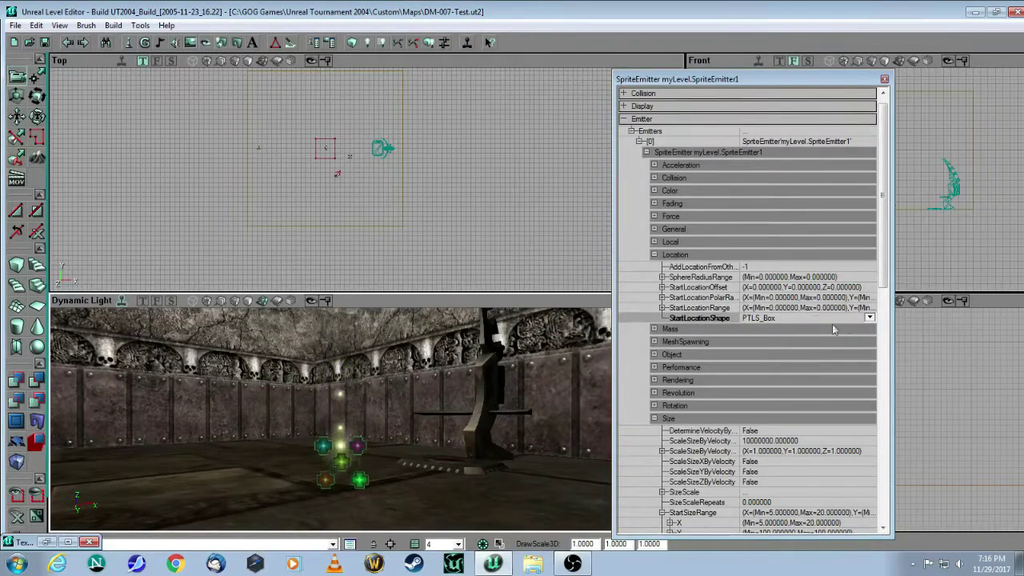
pyautogui.click(869, 318)
pyautogui.click(870, 317)
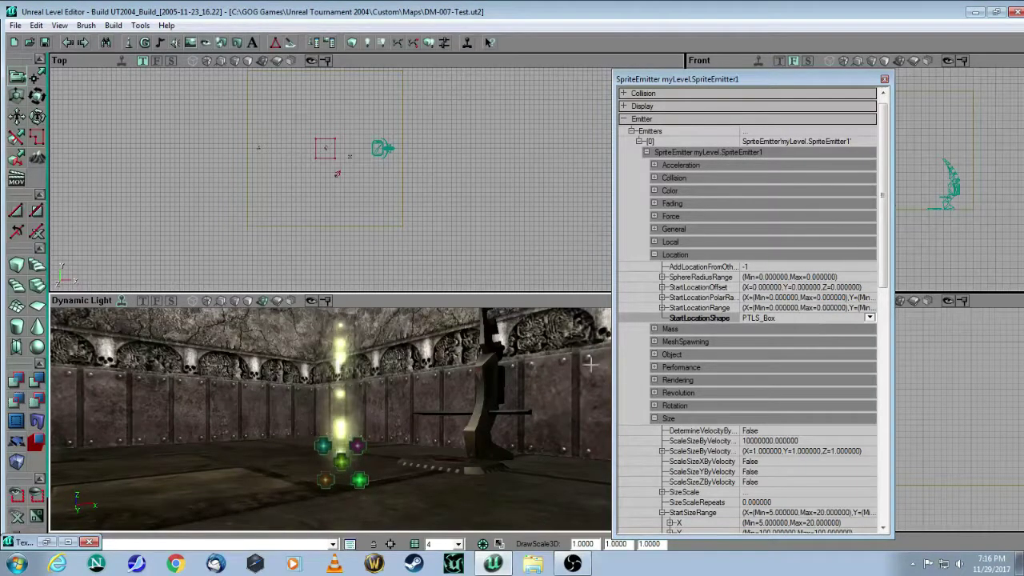
# Set the X StartLocationRange of the sprite emitter to a maximum of 20 and a minimum of -20
pyautogui.moveTo(455, 461); pyautogui.dragTo(353, 497)
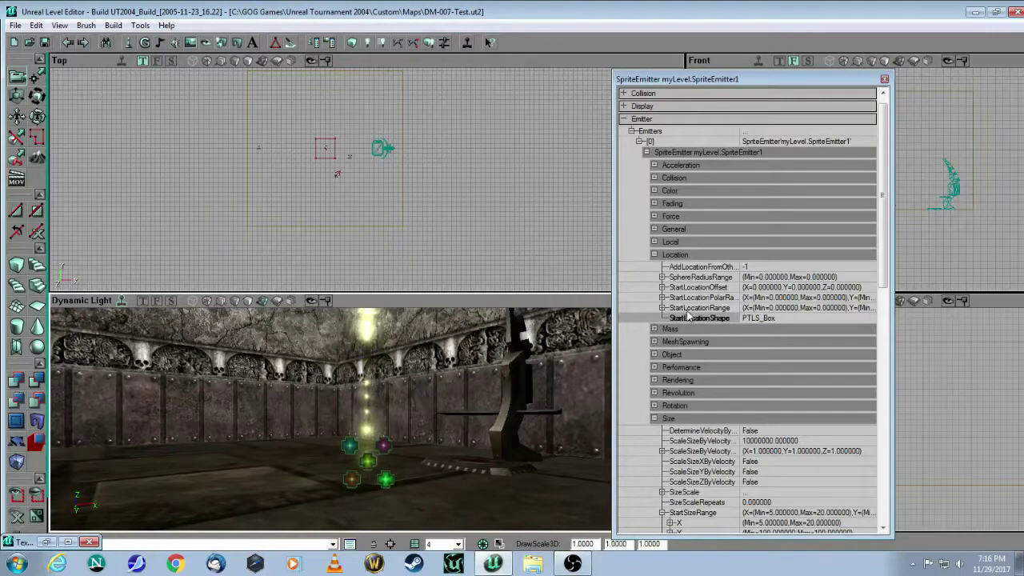
pyautogui.click(662, 308)
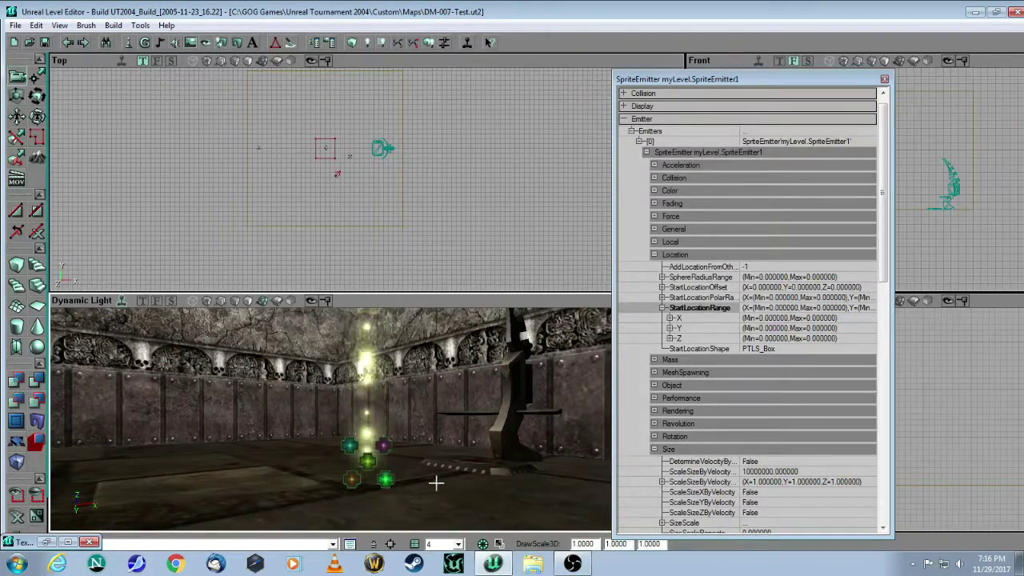
pyautogui.click(669, 318)
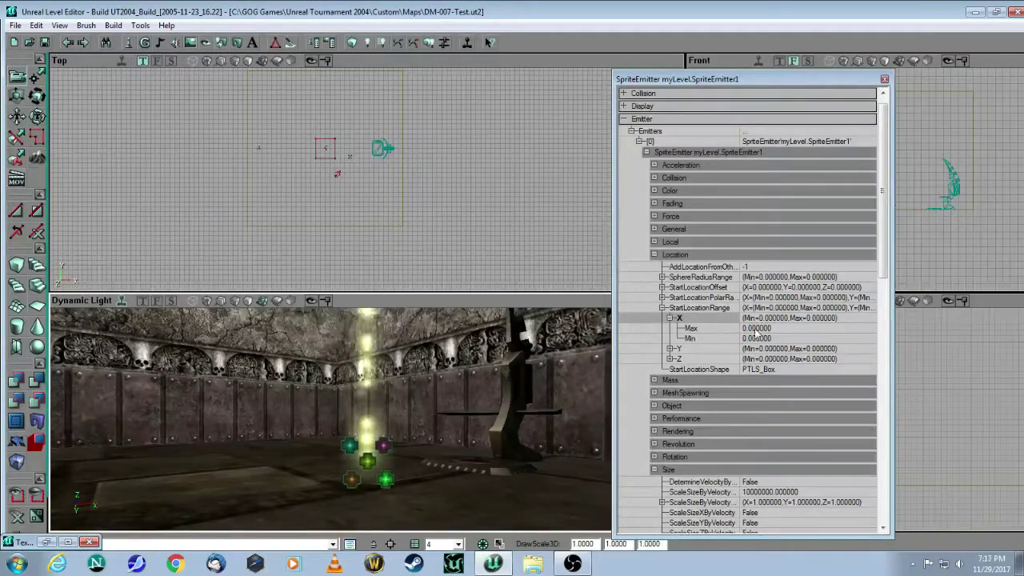
pyautogui.click(756, 329)
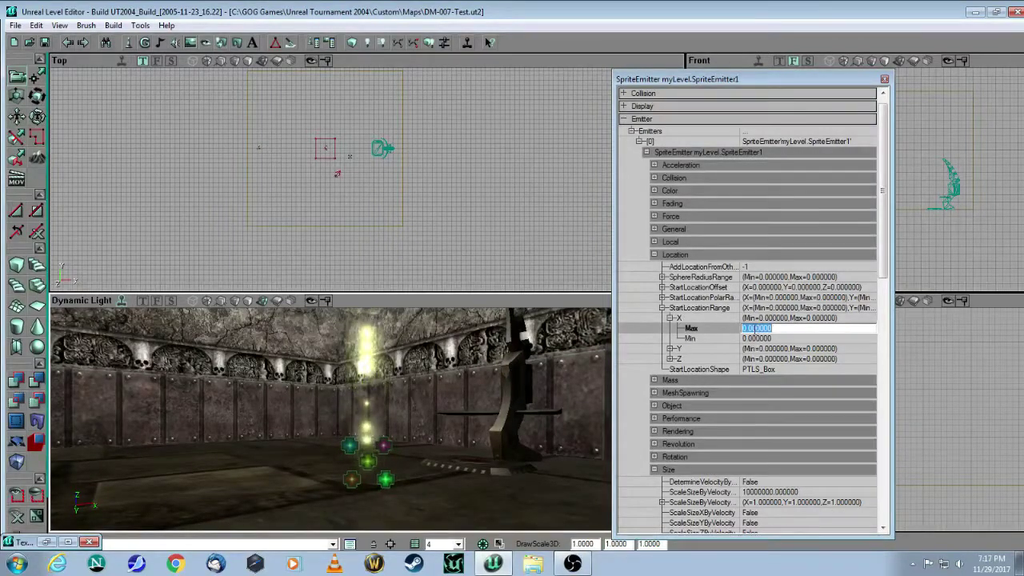
pyautogui.write('20')
pyautogui.click(753, 337)
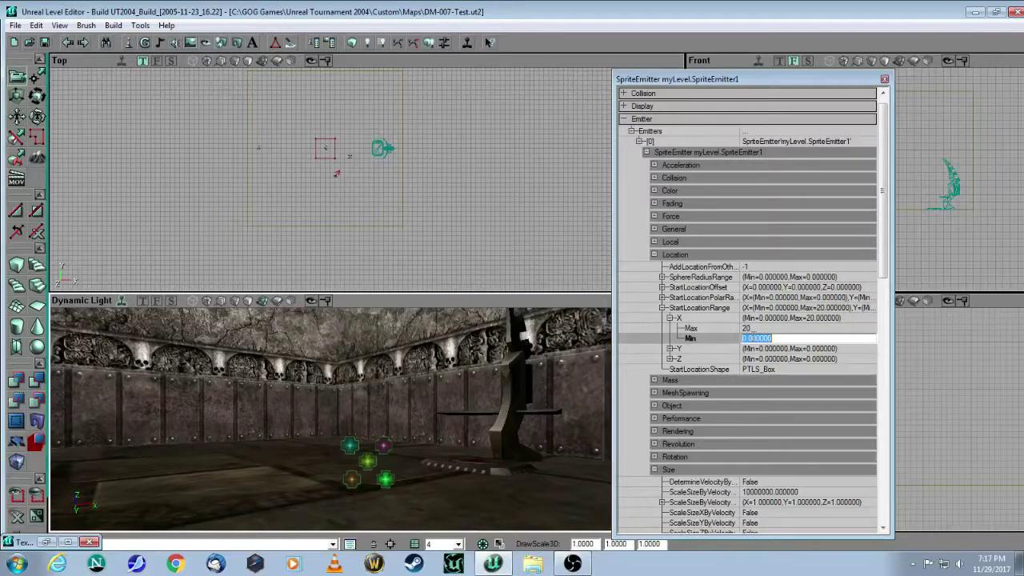
pyautogui.write('-2')
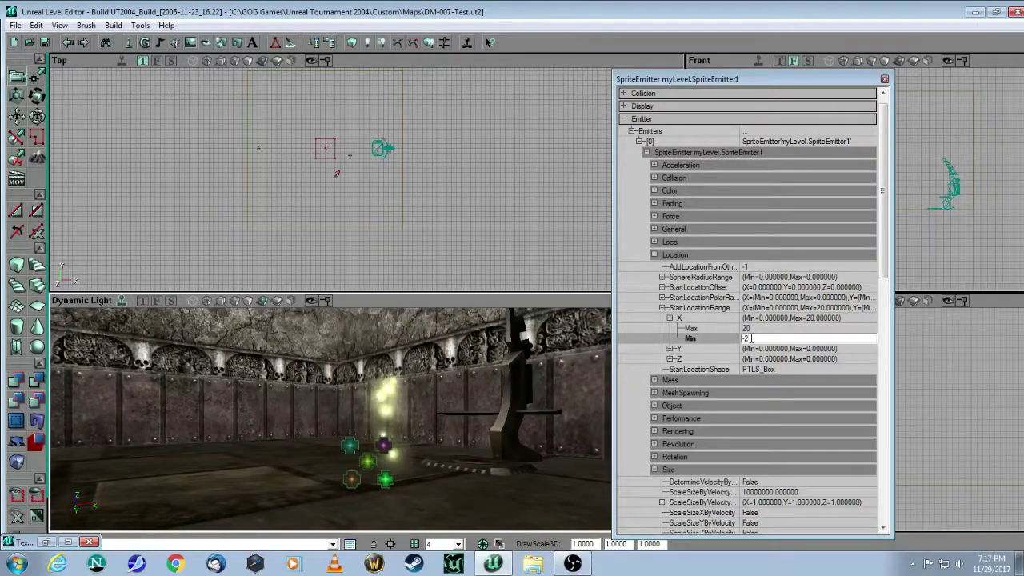
pyautogui.write('0')
# Set the Y StartLocationRange of the sprite emitter to a maximum of 20 and a minimum of -20
pyautogui.click(671, 350)
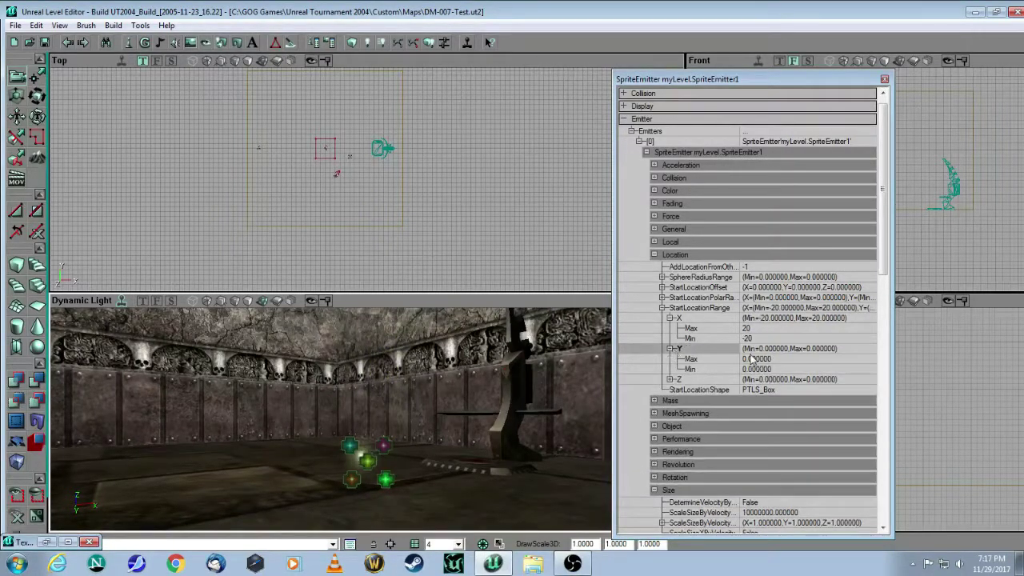
pyautogui.click(753, 359)
pyautogui.write('20')
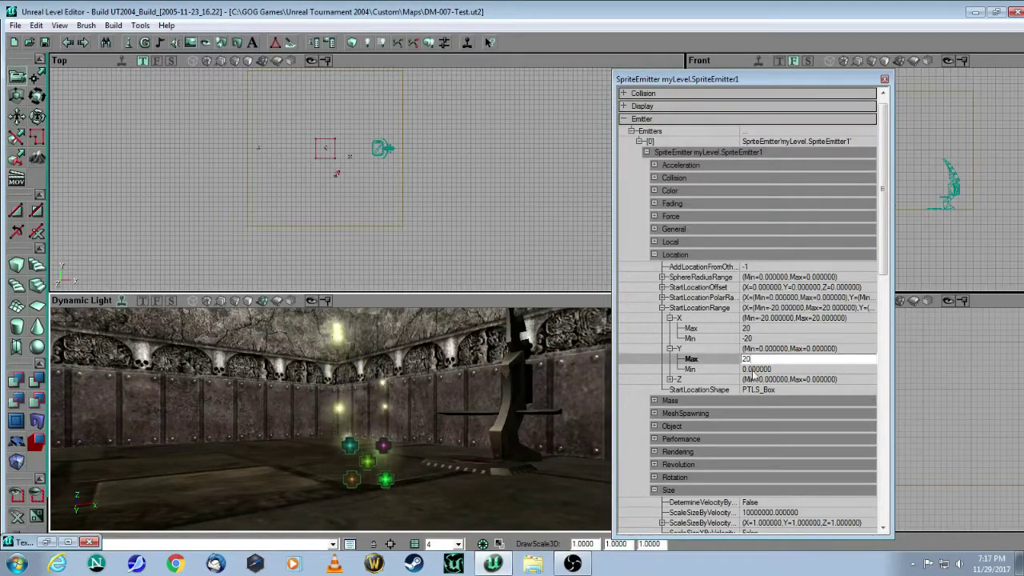
pyautogui.click(754, 369)
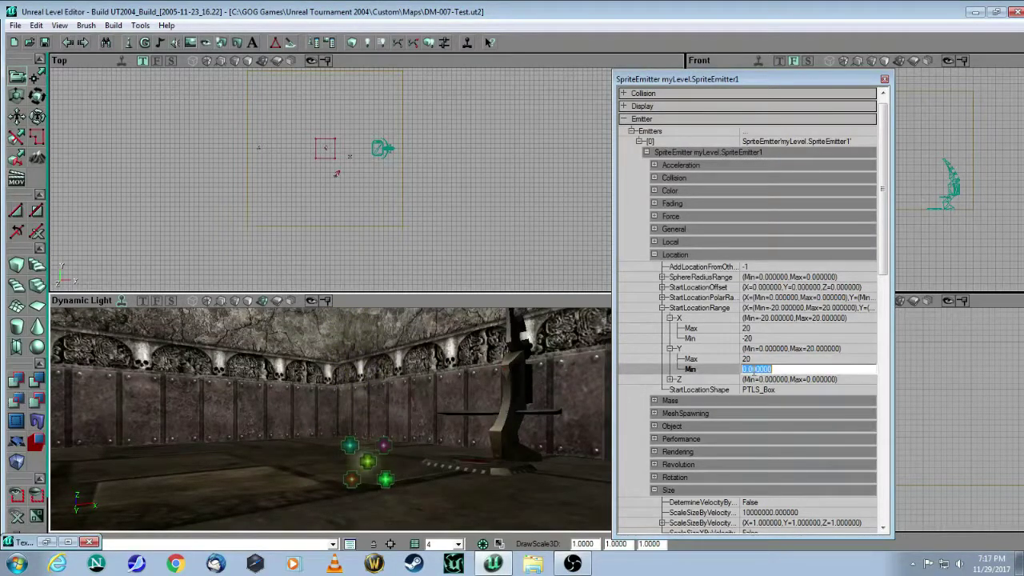
pyautogui.press('BackSpace')
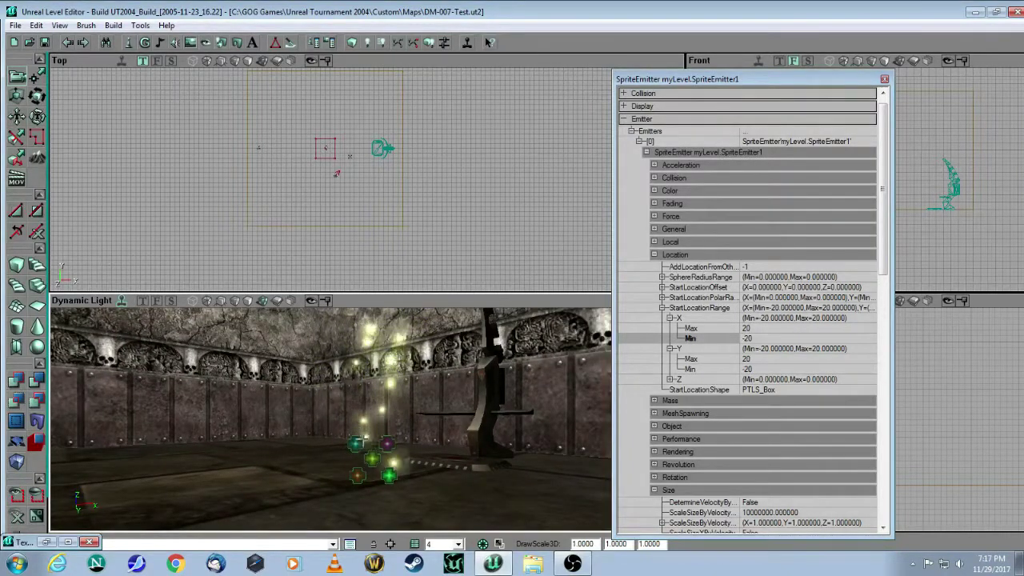
# In the sprite emitter's Fading settings, set FadeIn to True and FadeInEndTime to .2
pyautogui.moveTo(357, 424); pyautogui.dragTo(356, 472)
pyautogui.moveTo(343, 400); pyautogui.dragTo(384, 454, button='right')
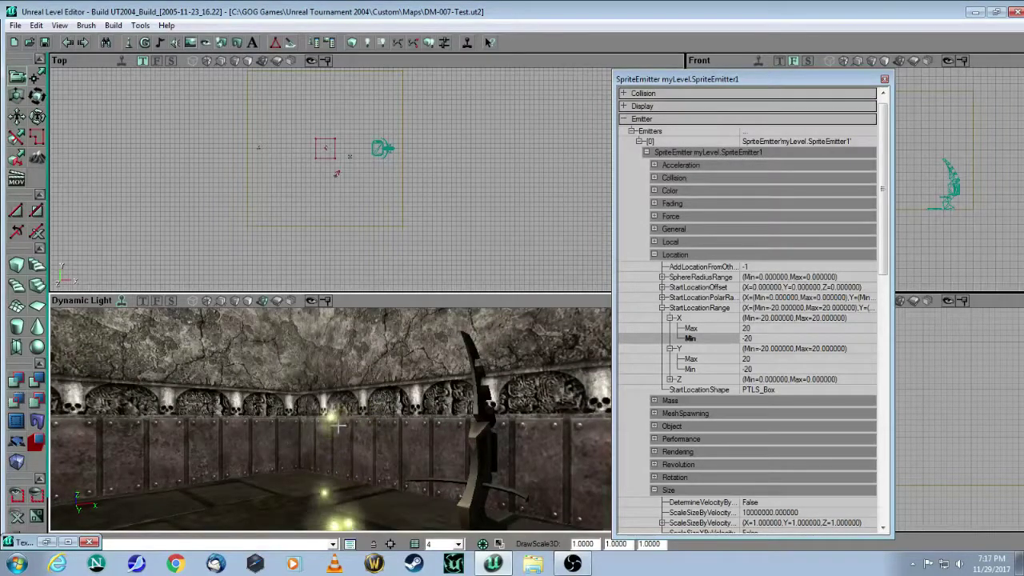
pyautogui.moveTo(364, 432)
pyautogui.mouseDown()
pyautogui.moveTo(364, 463)
pyautogui.moveTo(368, 448)
pyautogui.mouseUp()
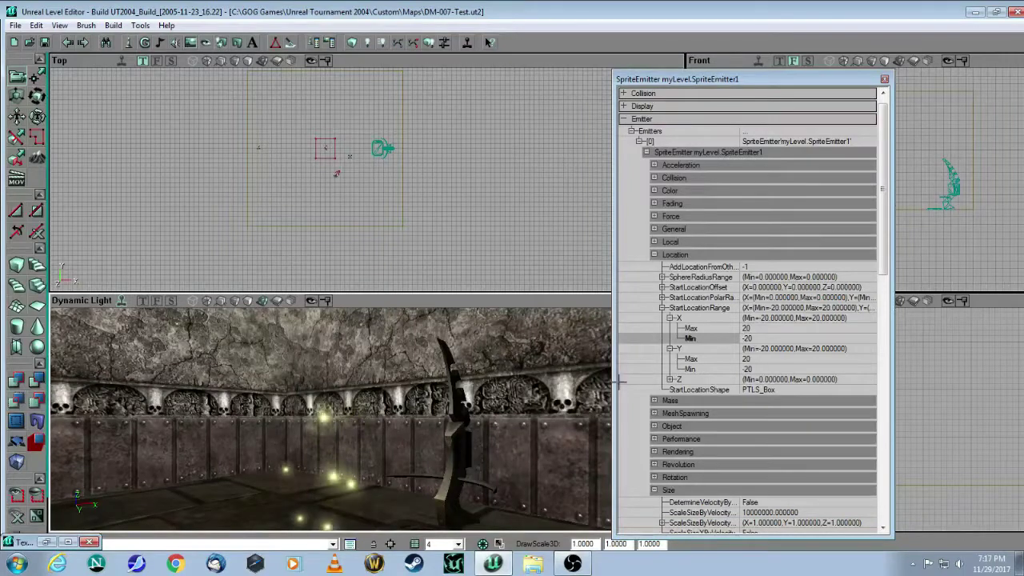
pyautogui.click(655, 204)
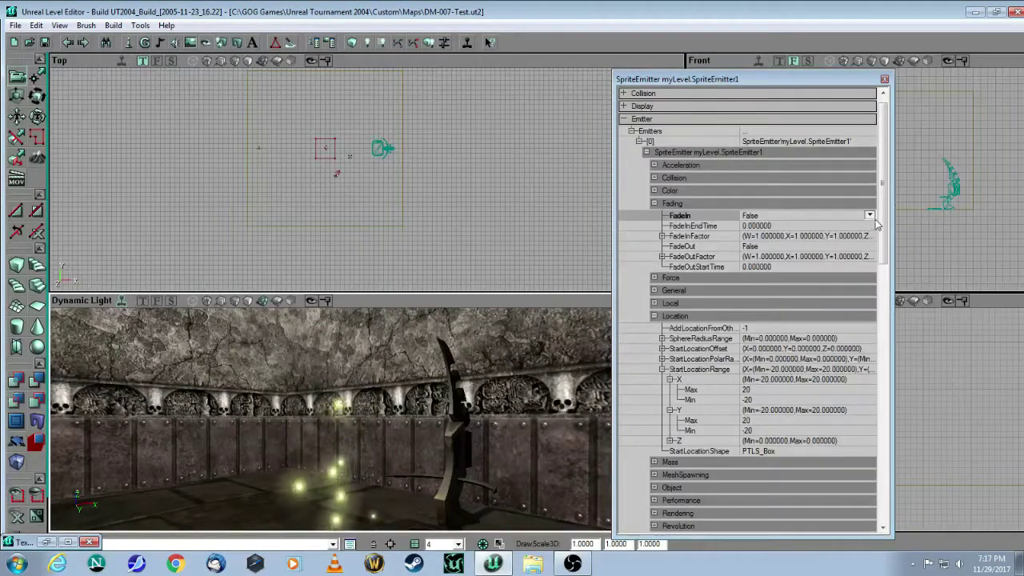
pyautogui.click(869, 215)
pyautogui.click(794, 236)
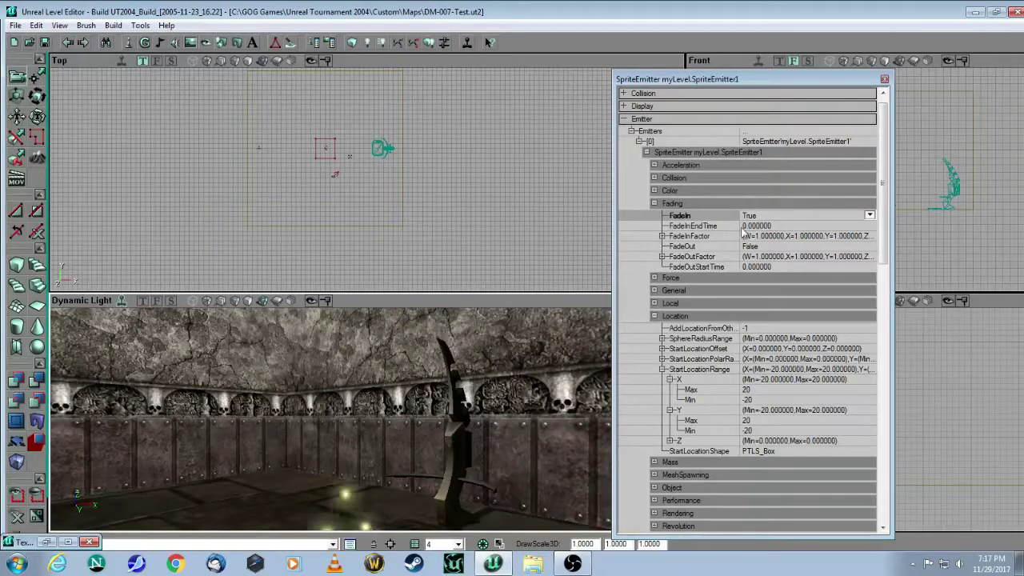
pyautogui.moveTo(411, 449); pyautogui.dragTo(407, 469)
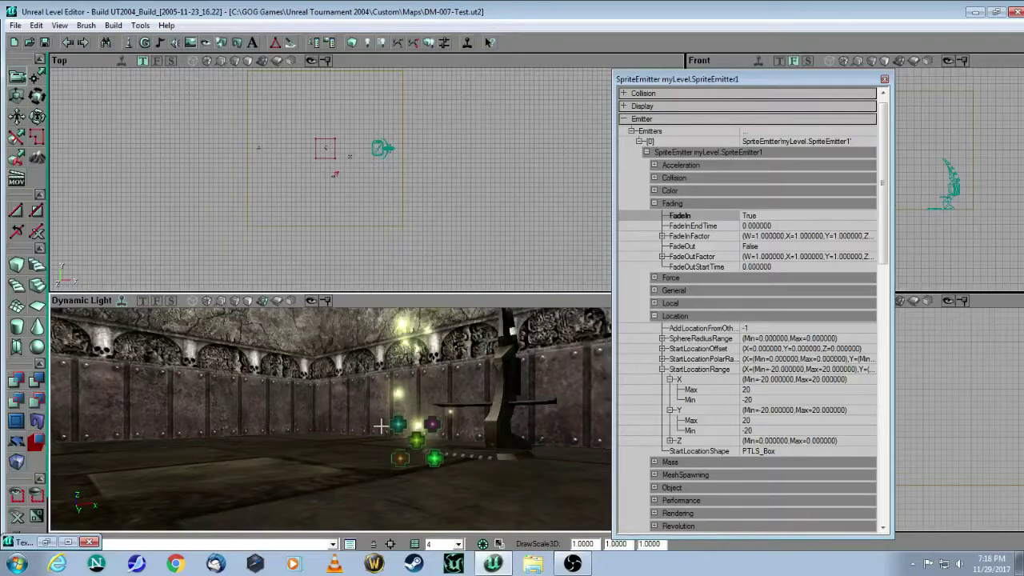
pyautogui.click(772, 227)
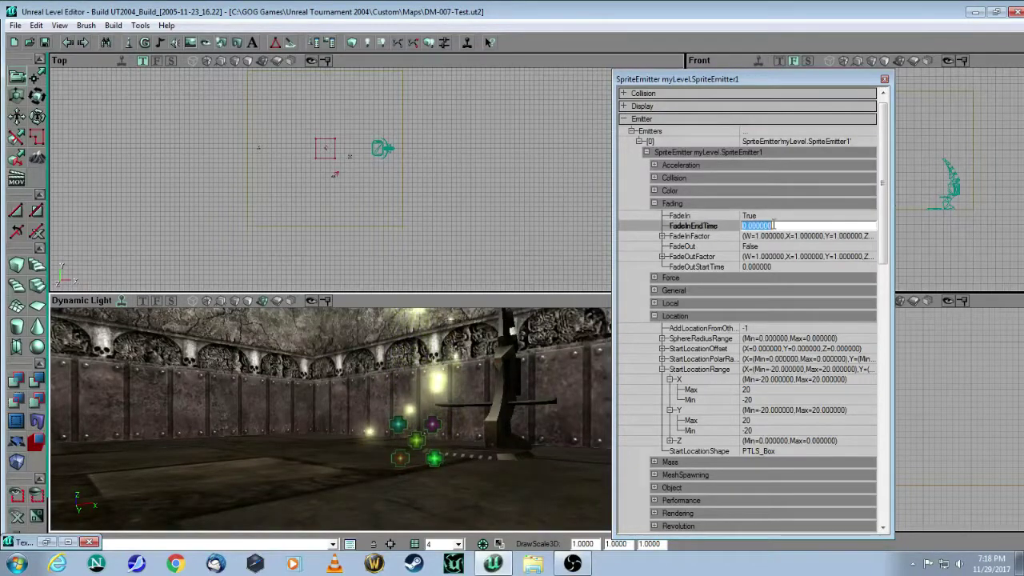
pyautogui.press('BackSpace')
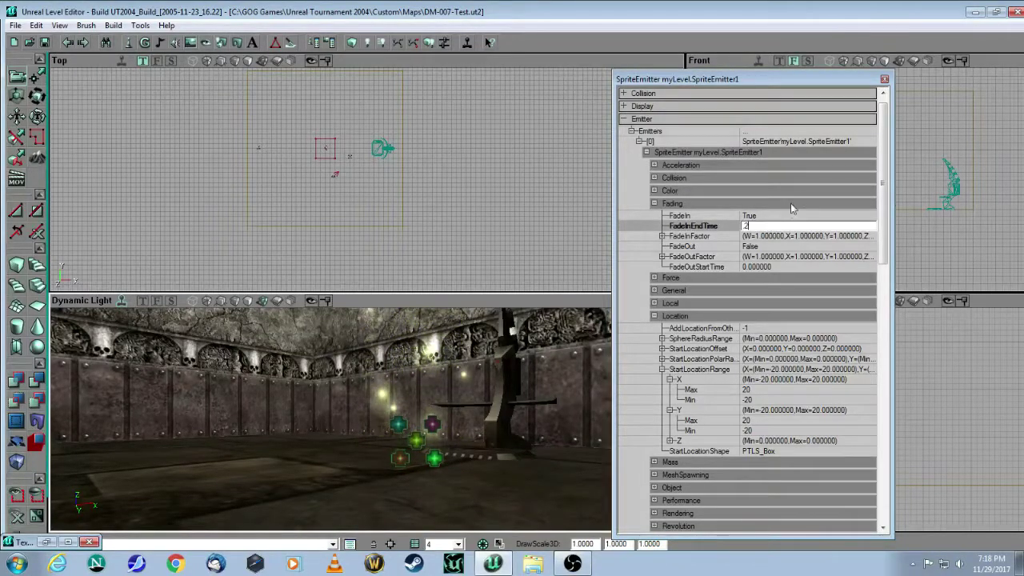
pyautogui.click(788, 213)
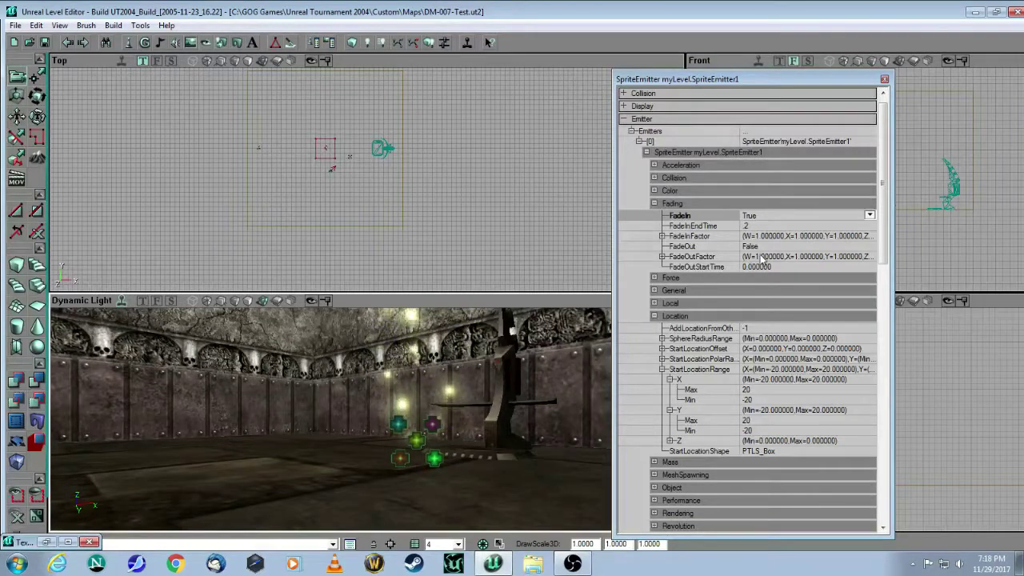
# Set the sprite emitter's FadeOut to True and its FadeOutStartTime to 3
pyautogui.click(765, 247)
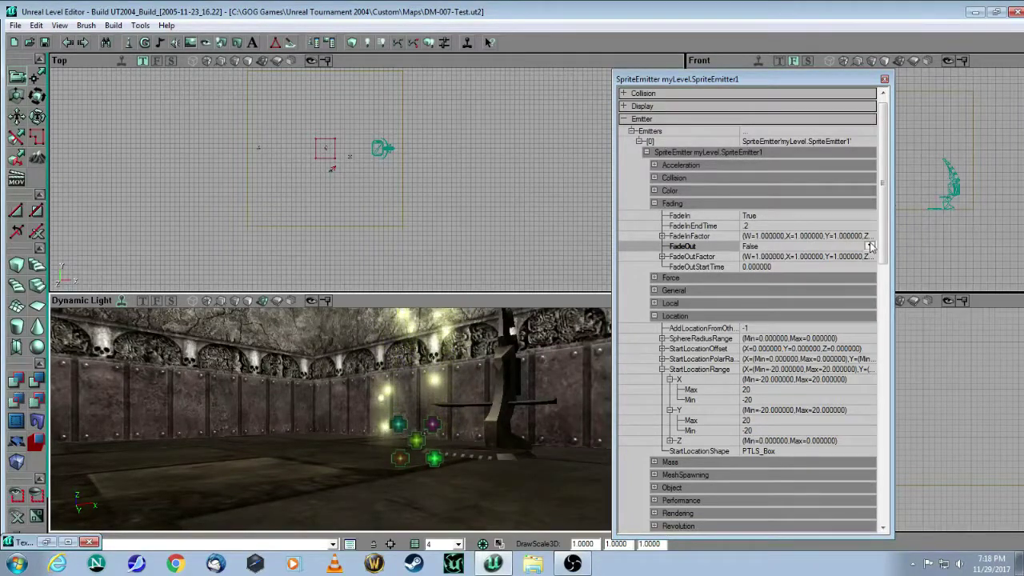
pyautogui.click(870, 246)
pyautogui.click(770, 265)
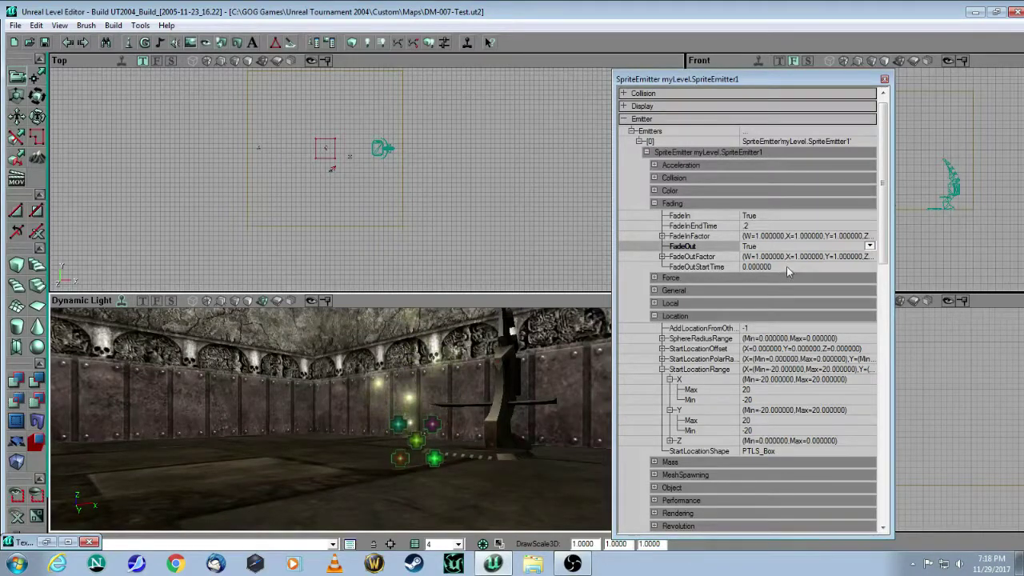
pyautogui.click(787, 266)
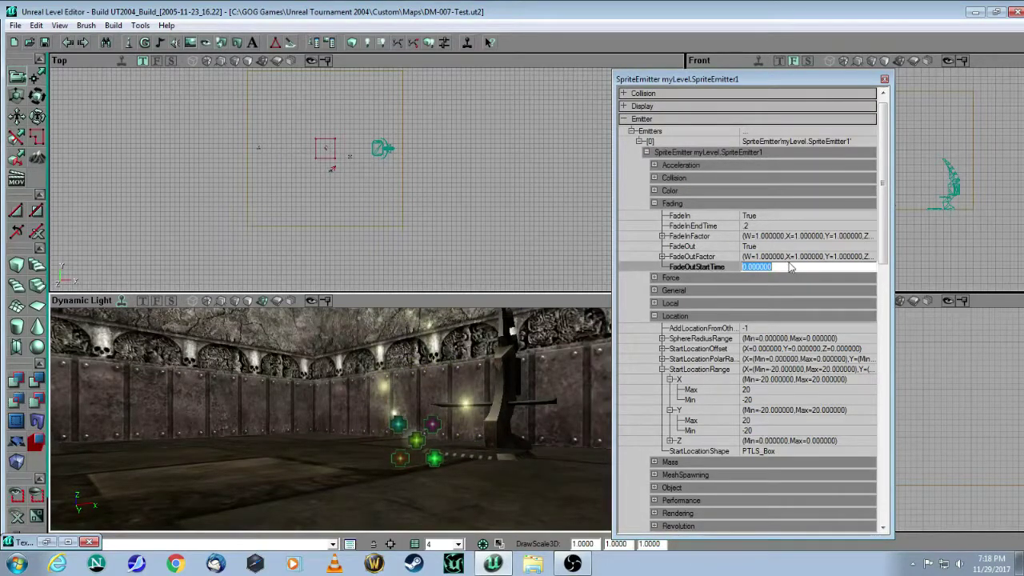
pyautogui.write('3')
pyautogui.click(793, 246)
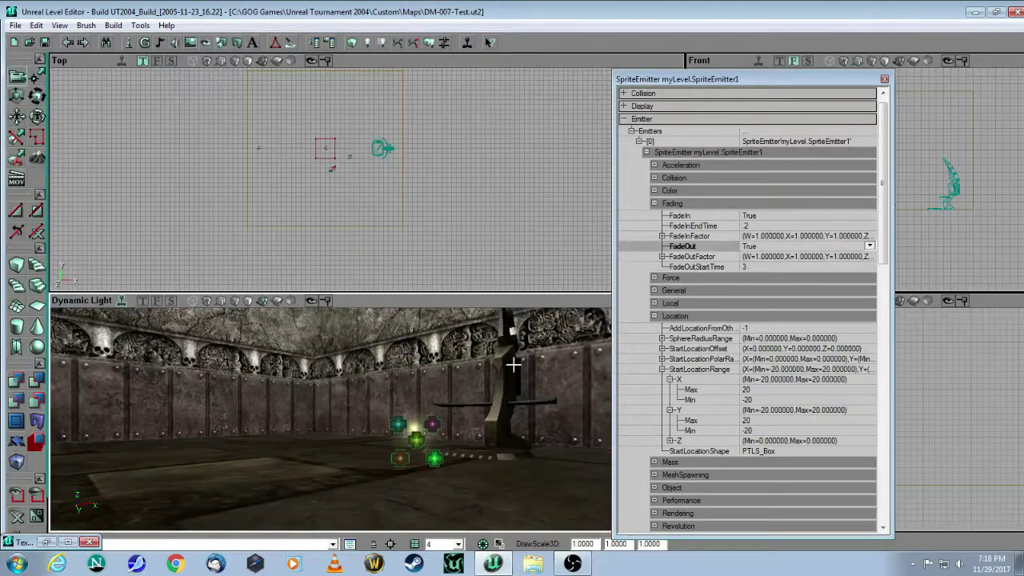
# In the sprite emitter's Time settings, set the minimum of LifetimeRange to 3.5
pyautogui.moveTo(517, 366); pyautogui.dragTo(517, 320)
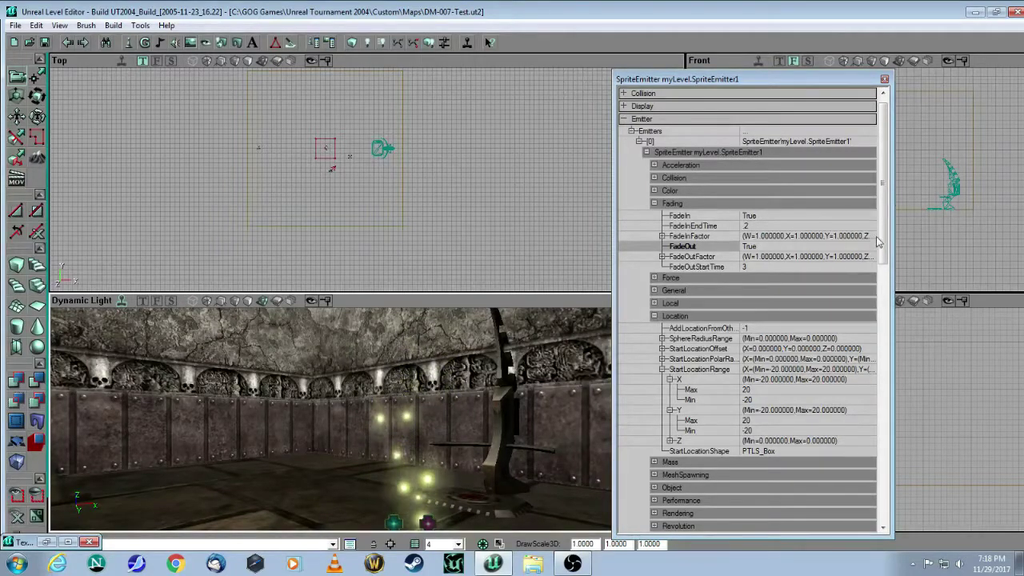
pyautogui.moveTo(883, 233); pyautogui.dragTo(882, 430)
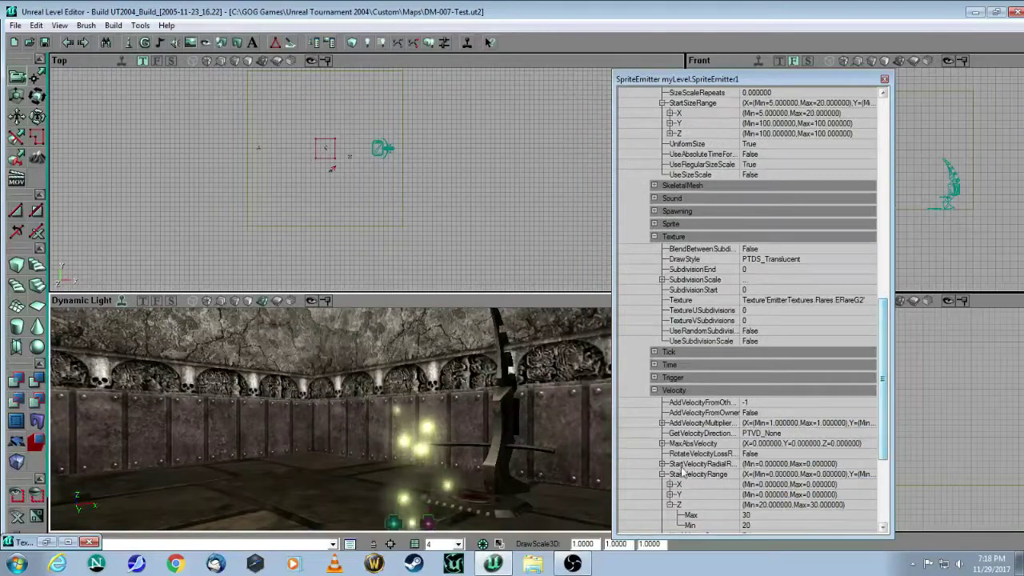
pyautogui.click(654, 365)
pyautogui.click(662, 417)
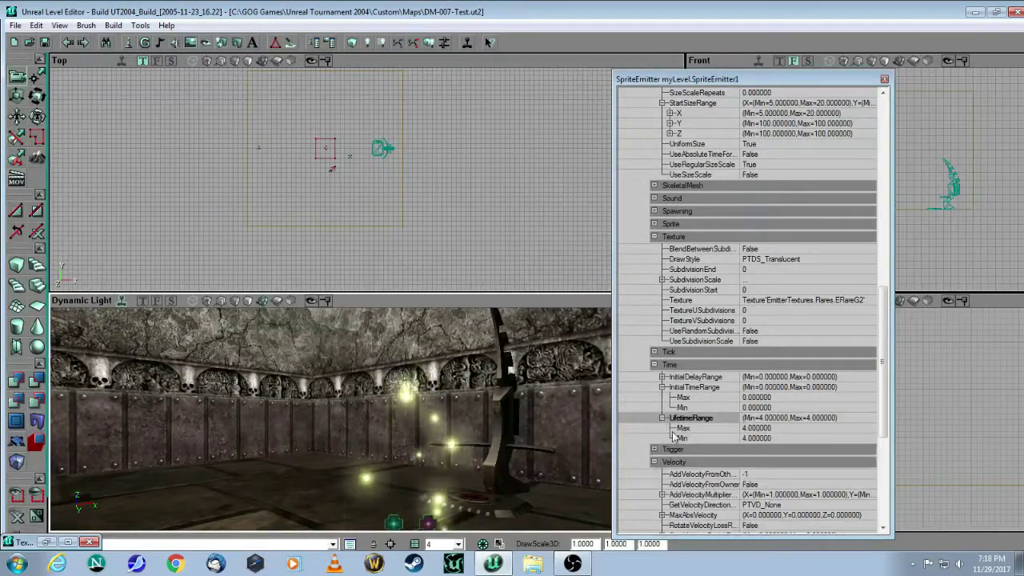
pyautogui.click(757, 437)
pyautogui.write('3')
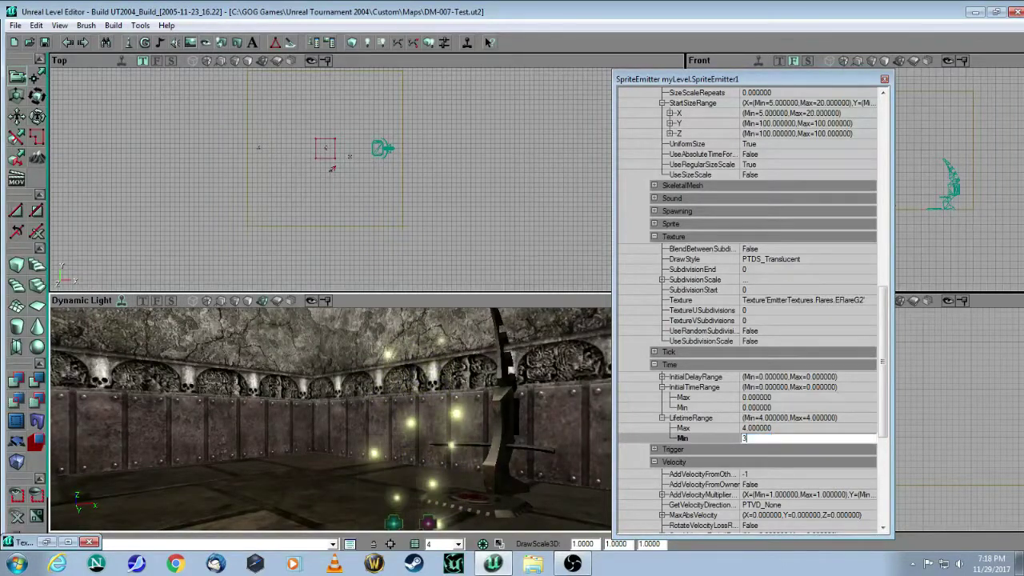
pyautogui.write('.5')
pyautogui.press('Return')
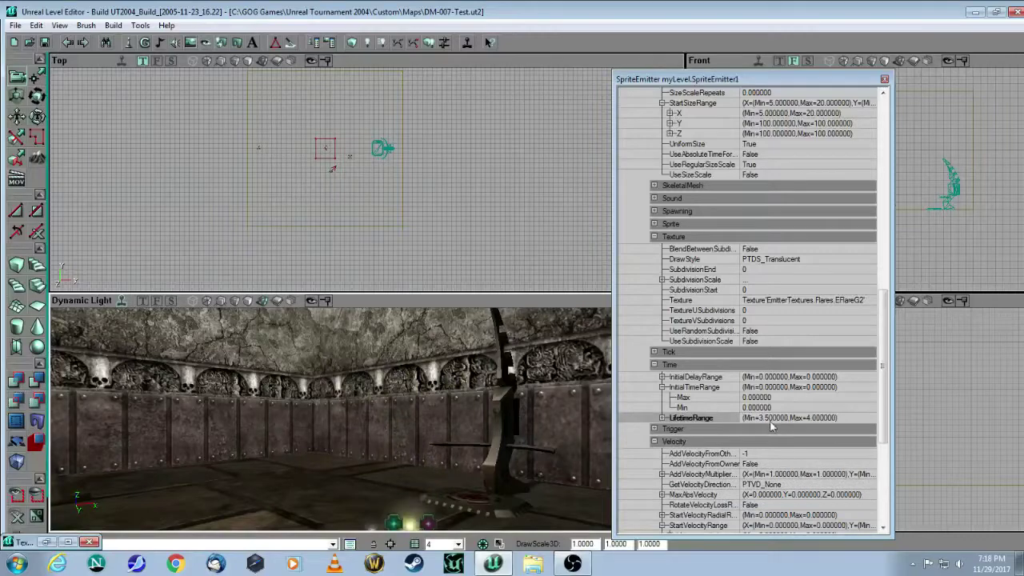
pyautogui.click(662, 418)
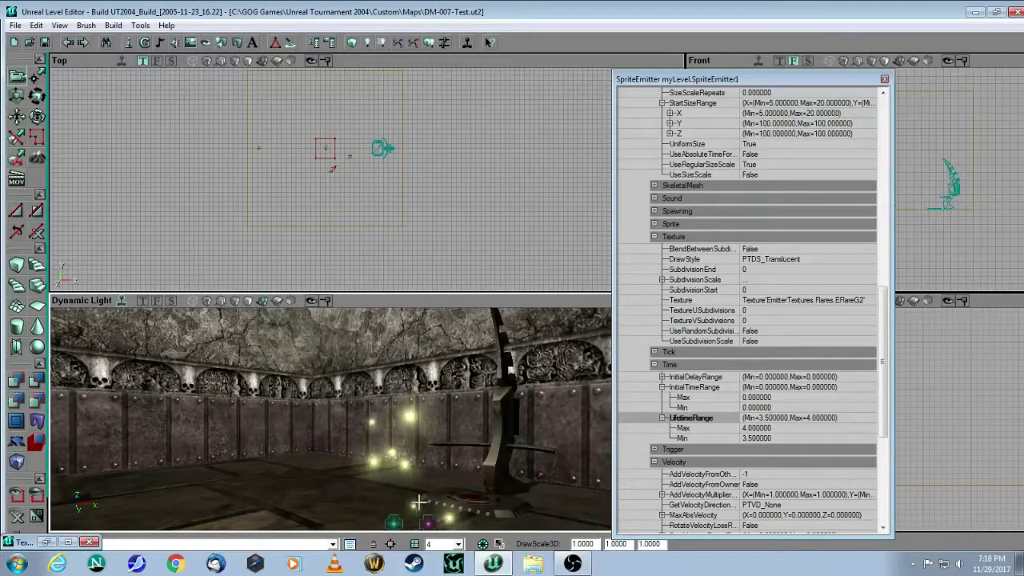
pyautogui.scroll(-4, 421, 442)
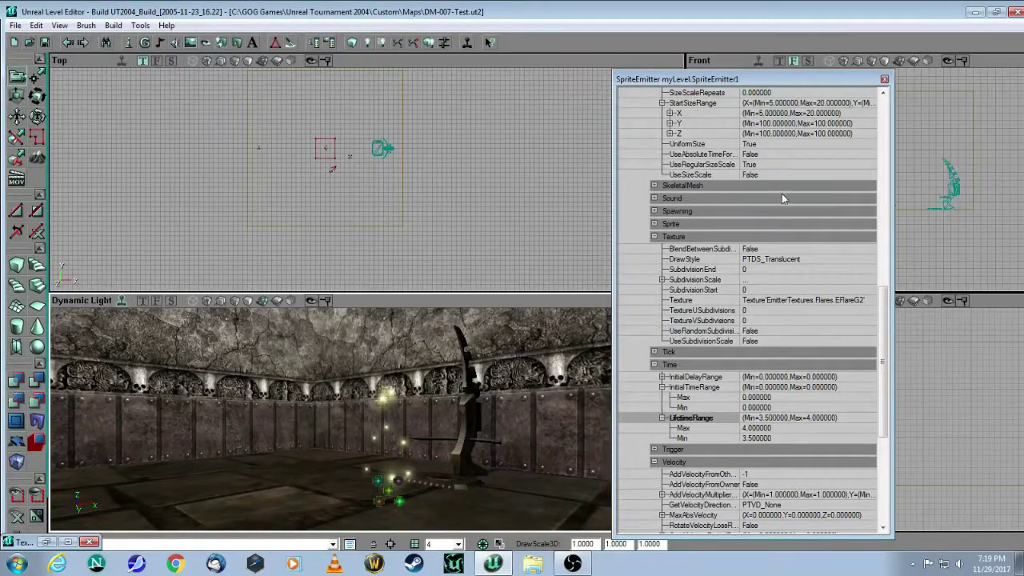
pyautogui.click(760, 279)
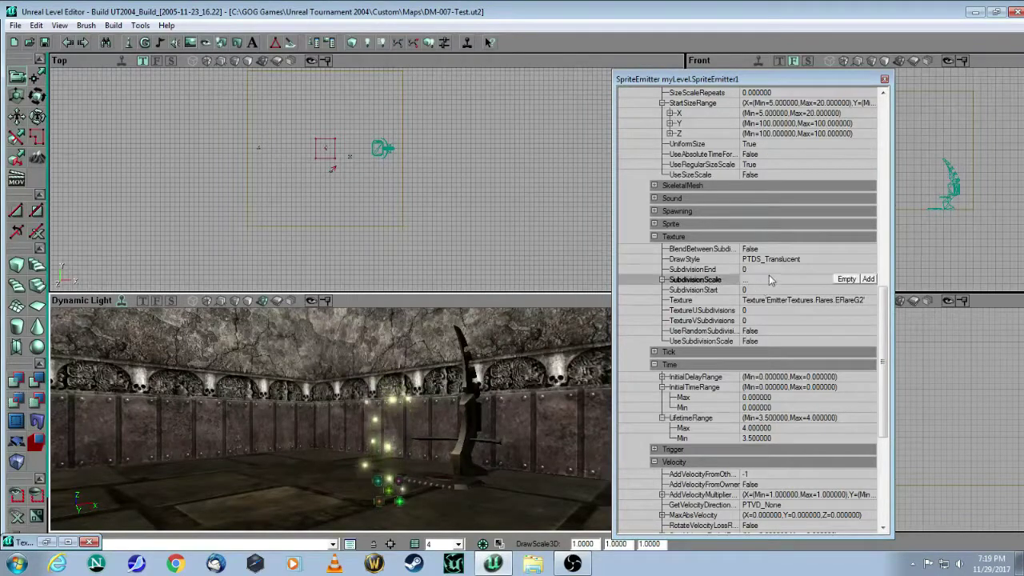
pyautogui.moveTo(481, 395); pyautogui.dragTo(473, 397)
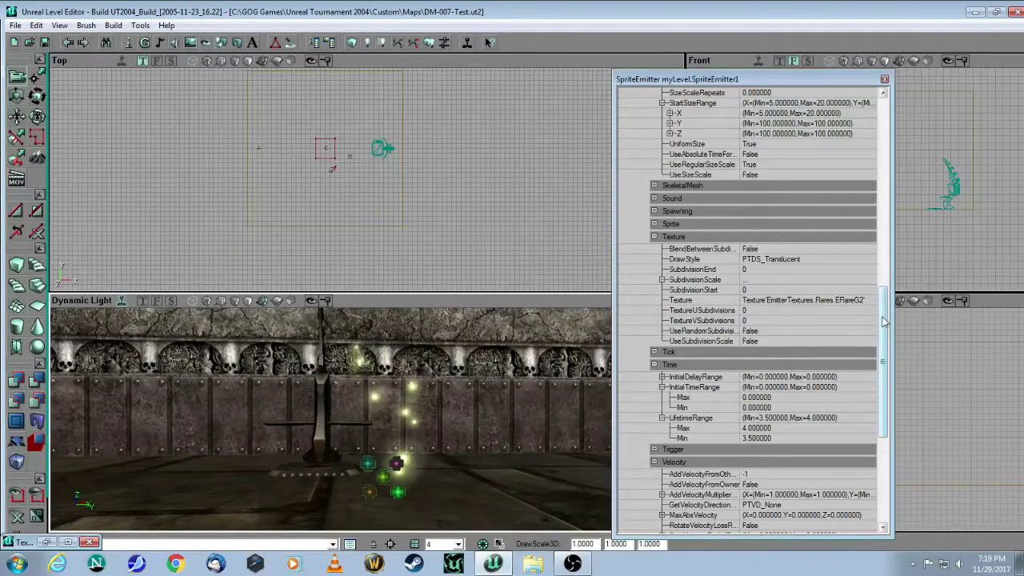
# Expand the sprite emitter's Color settings and add a first entry to ColorScale
pyautogui.moveTo(885, 321); pyautogui.dragTo(884, 158)
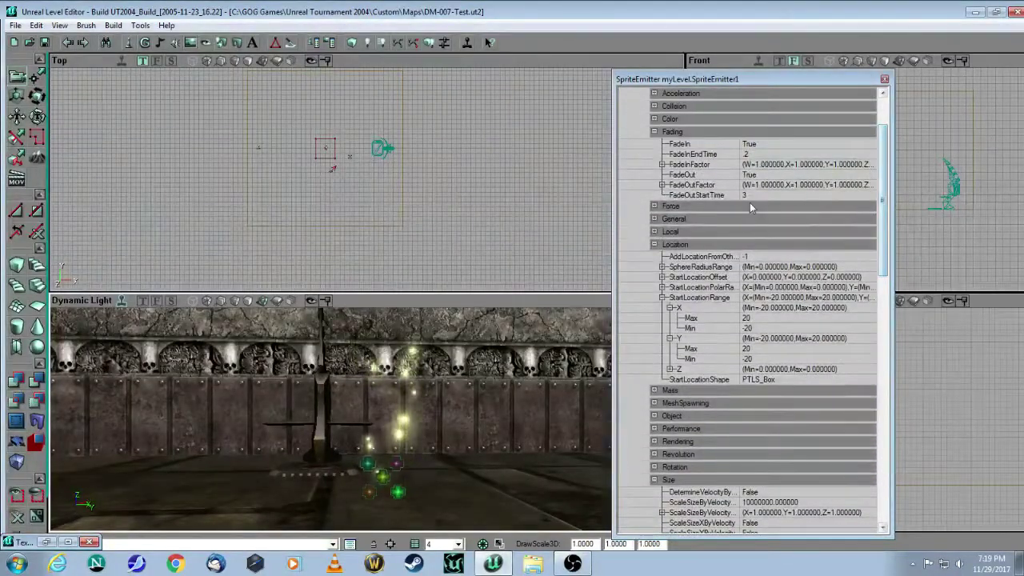
pyautogui.click(655, 118)
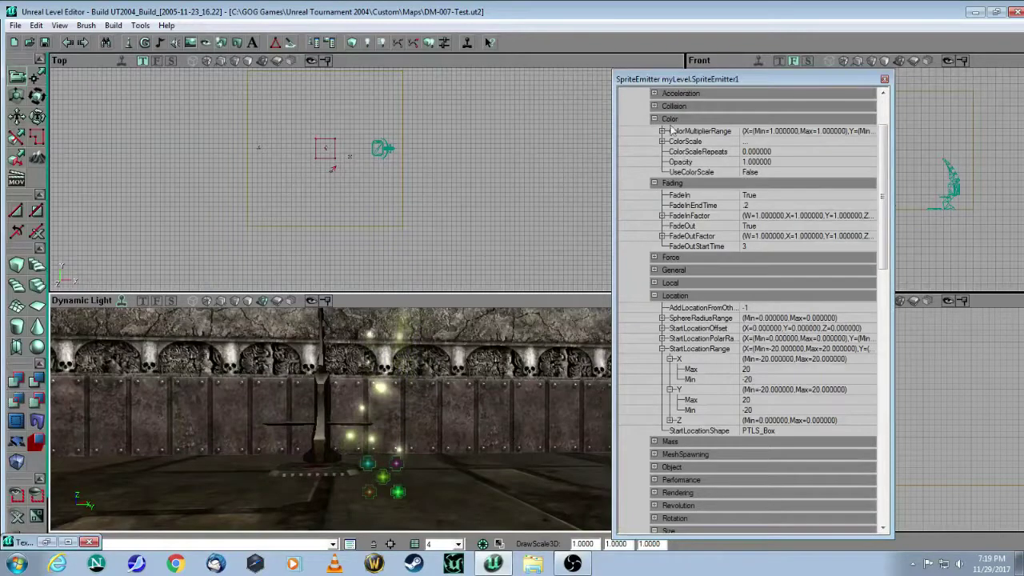
pyautogui.moveTo(881, 141); pyautogui.dragTo(882, 121)
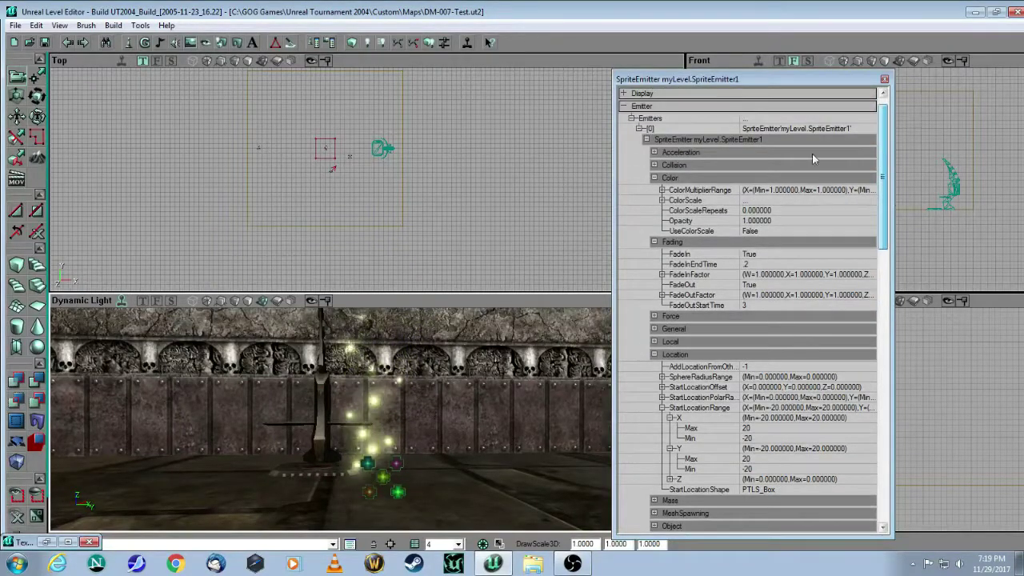
pyautogui.click(663, 201)
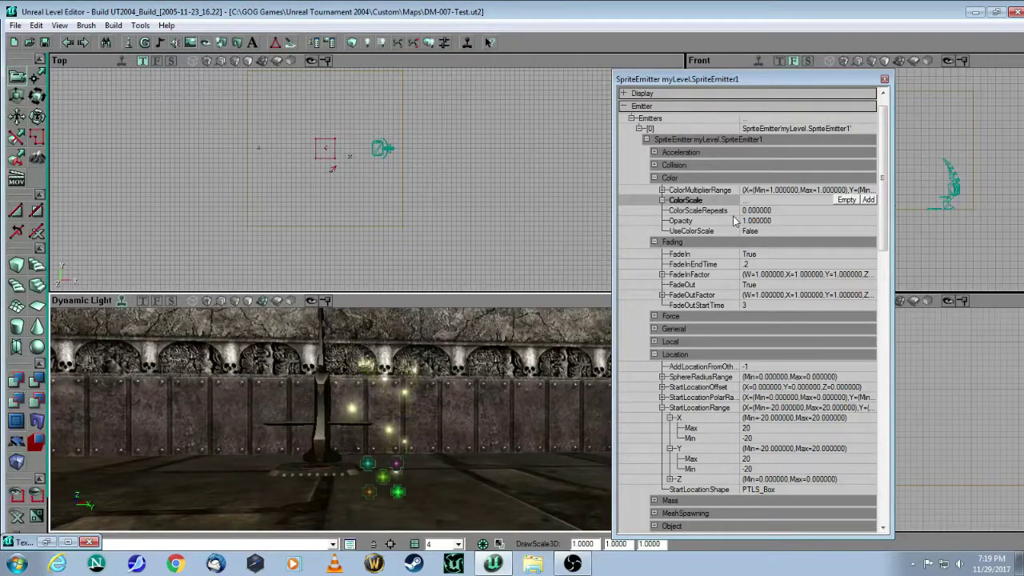
pyautogui.click(869, 200)
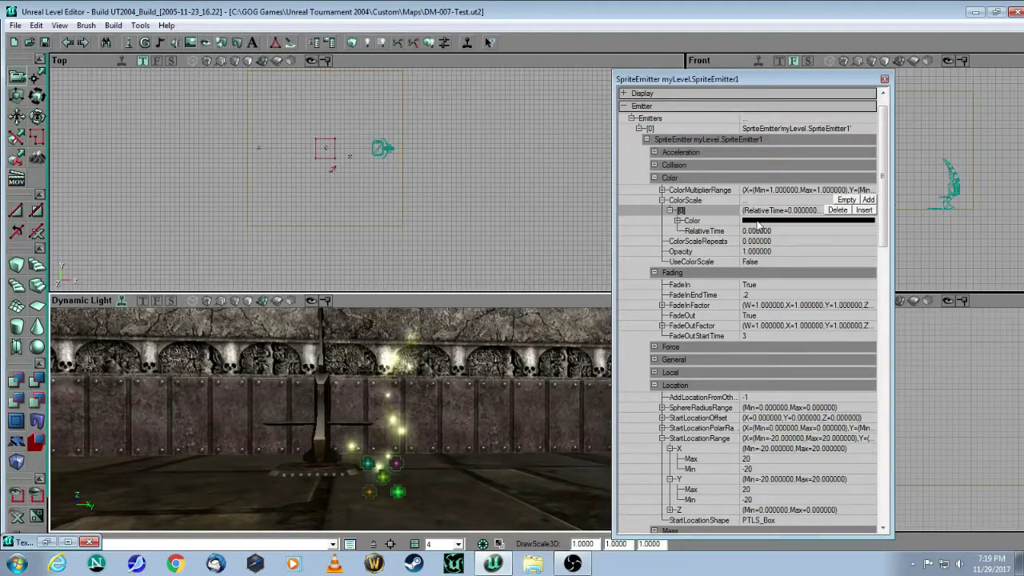
# Set the Color of ColorScale entry [0] to the bright red basic color
pyautogui.doubleClick(813, 224)
pyautogui.click(872, 222)
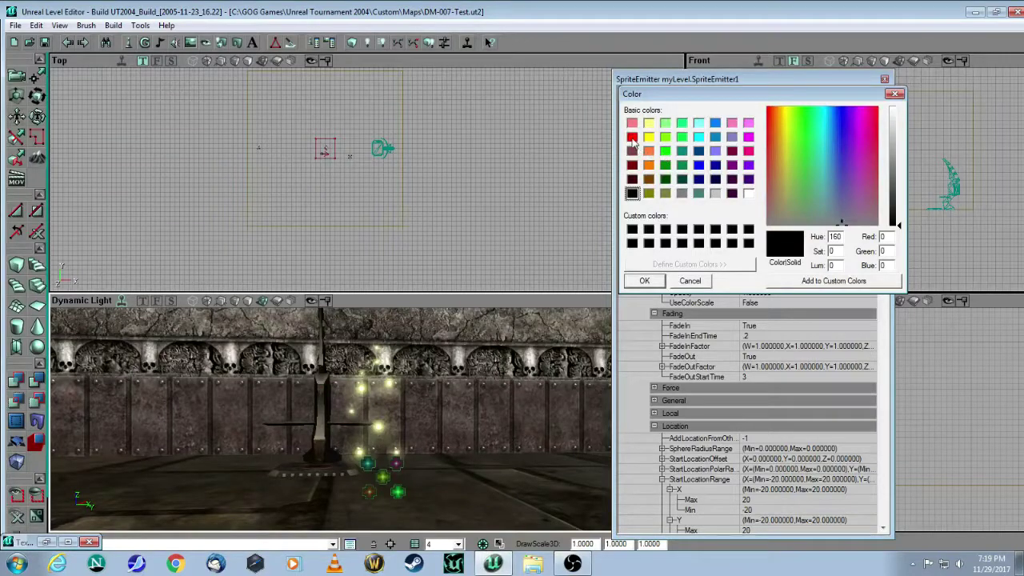
pyautogui.click(632, 138)
pyautogui.click(644, 280)
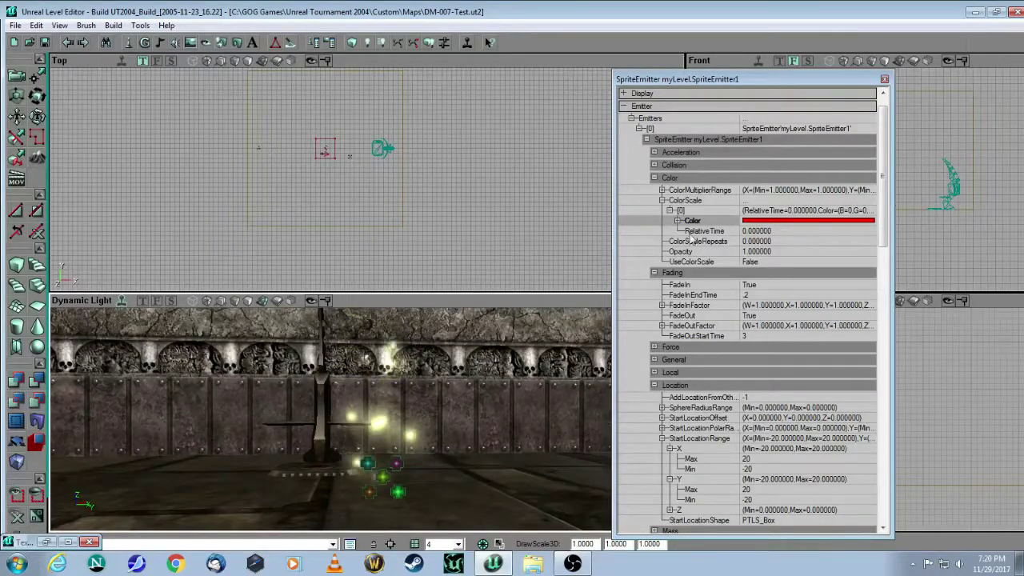
# Add a second entry to the sprite emitter's ColorScale and set its Color to the bright yellow basic color
pyautogui.click(839, 200)
pyautogui.click(867, 200)
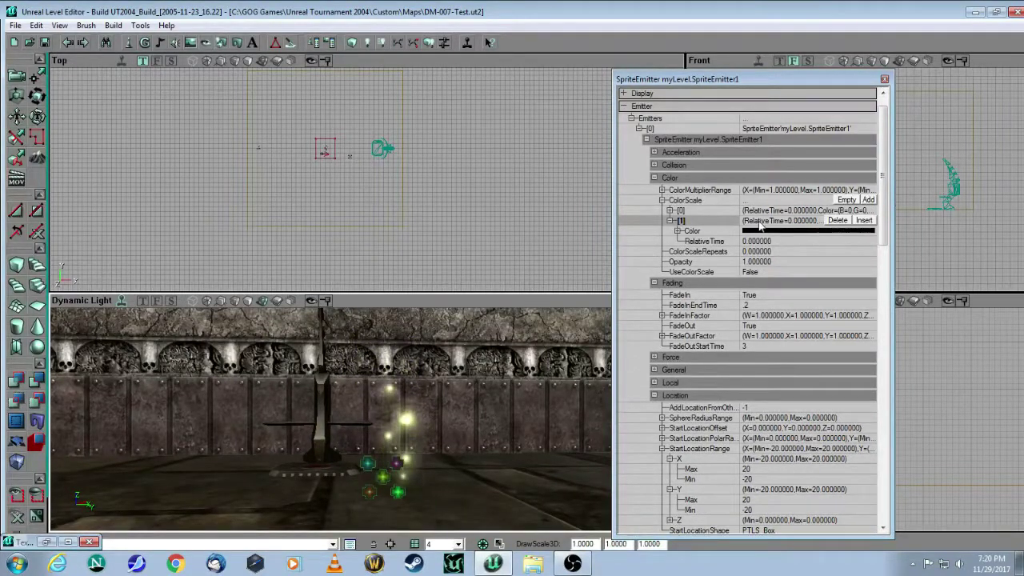
pyautogui.doubleClick(761, 232)
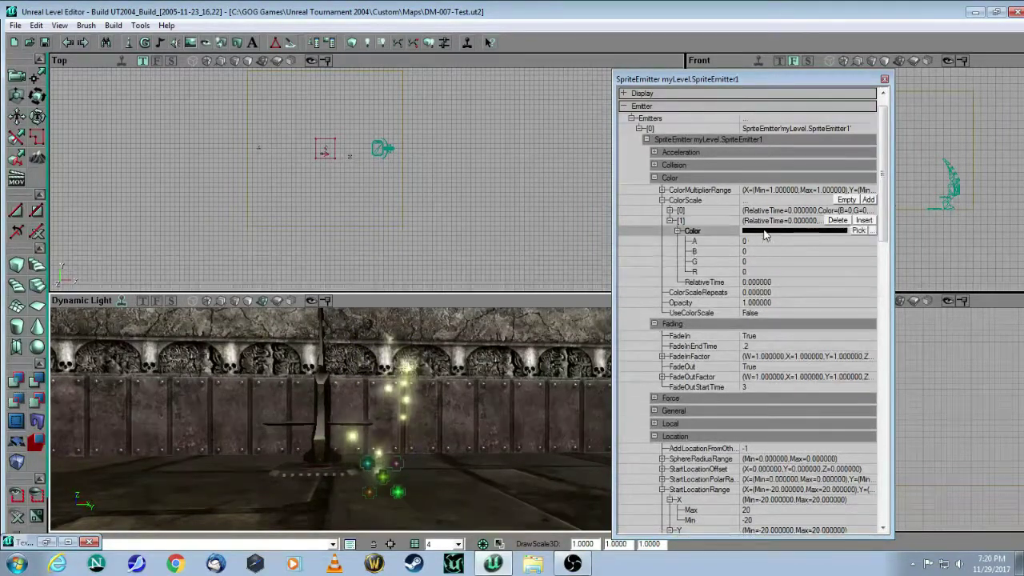
pyautogui.click(870, 232)
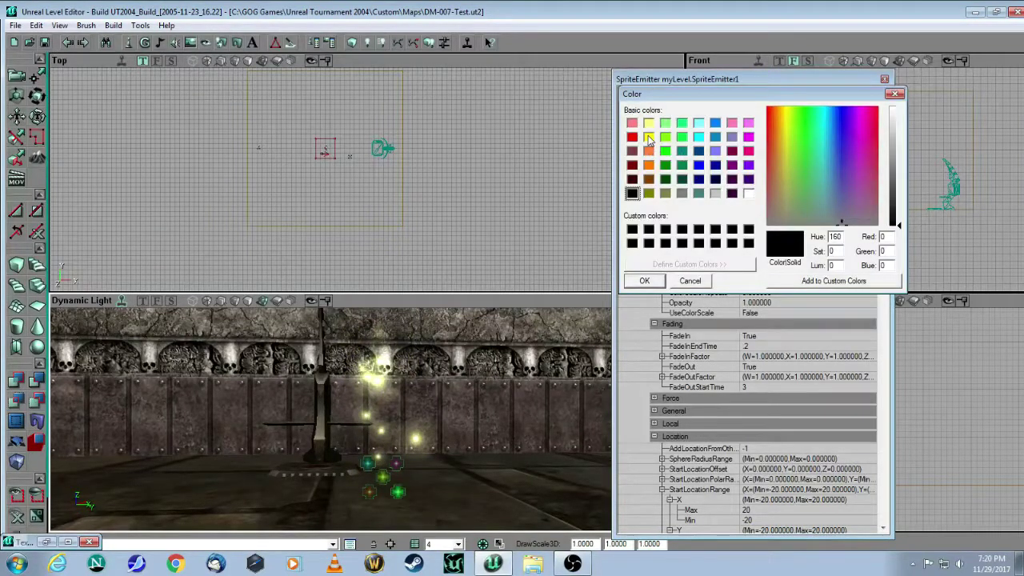
pyautogui.click(648, 137)
pyautogui.click(644, 280)
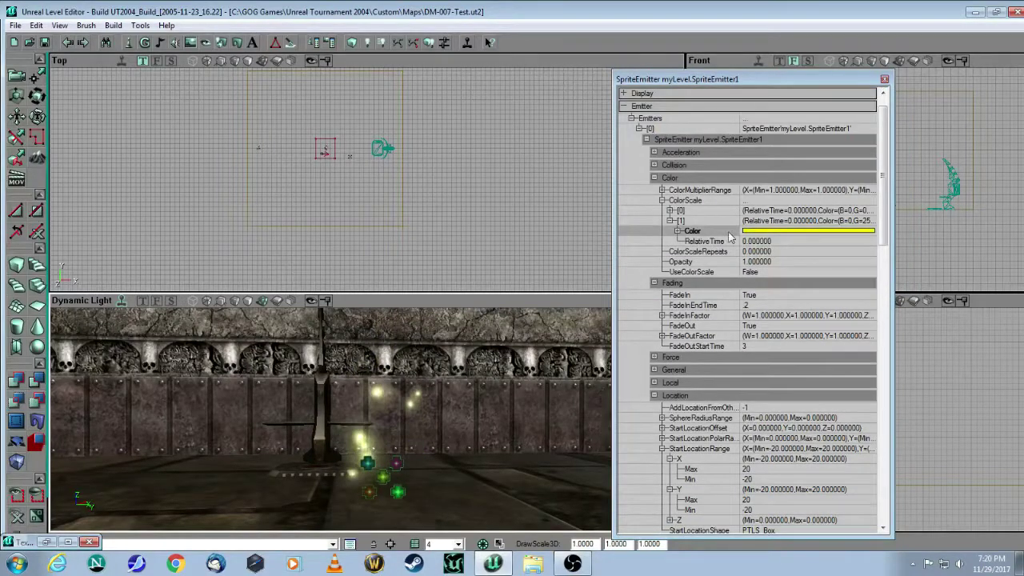
# Set the RelativeTime of ColorScale entry [1] to 1 and set UseColorScale to True
pyautogui.click(771, 243)
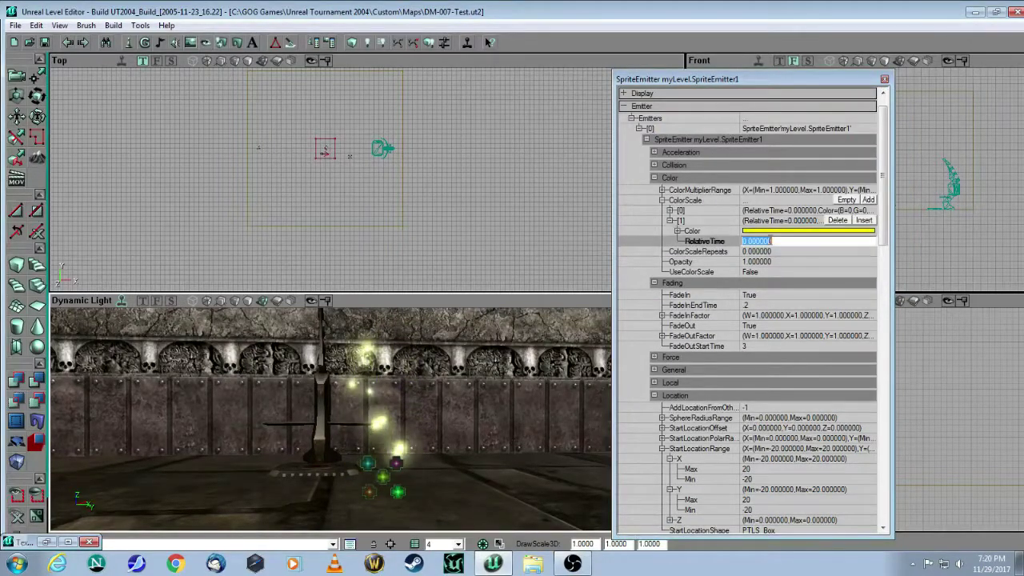
pyautogui.write('1')
pyautogui.click(802, 253)
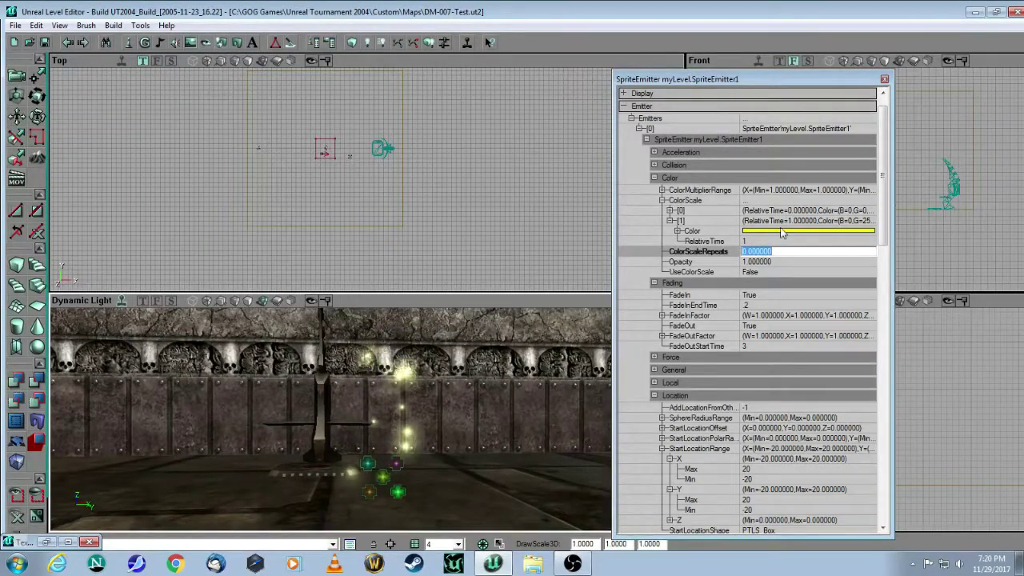
pyautogui.click(766, 273)
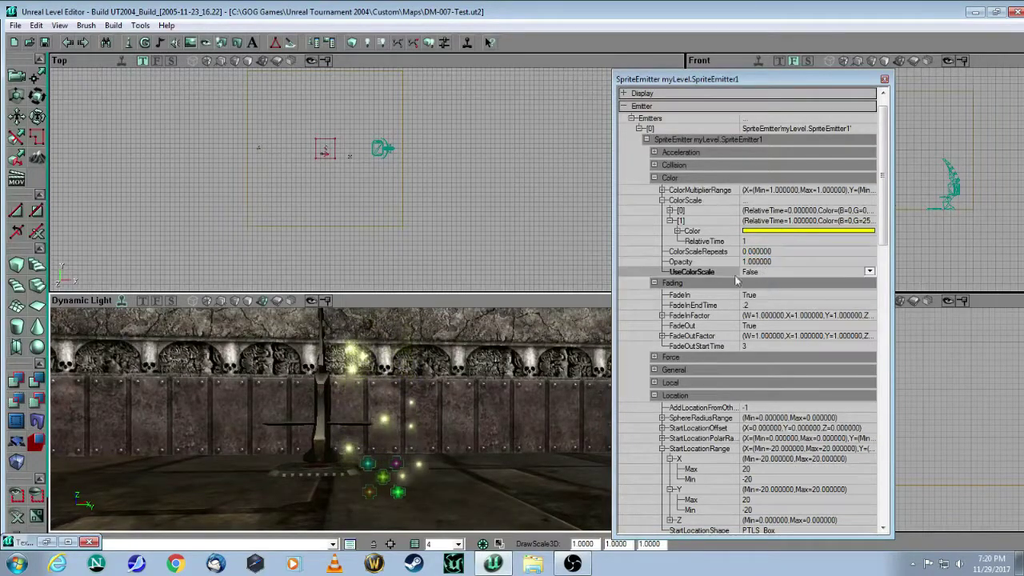
pyautogui.click(869, 272)
pyautogui.click(771, 294)
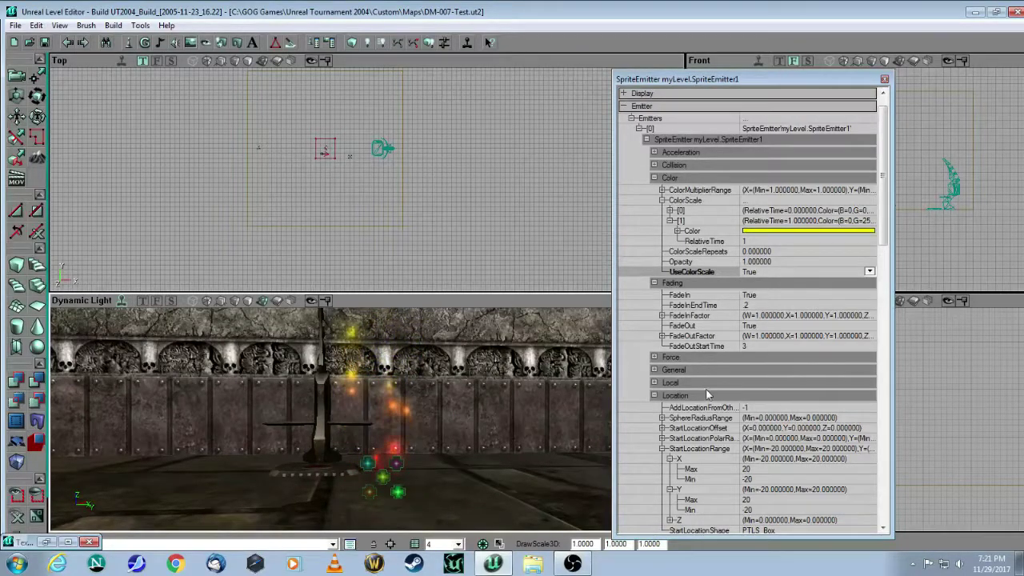
# Add a first entry to SizeScale in the emitter's Size settings and set its RelativeSize to 3
pyautogui.moveTo(883, 228); pyautogui.dragTo(884, 341)
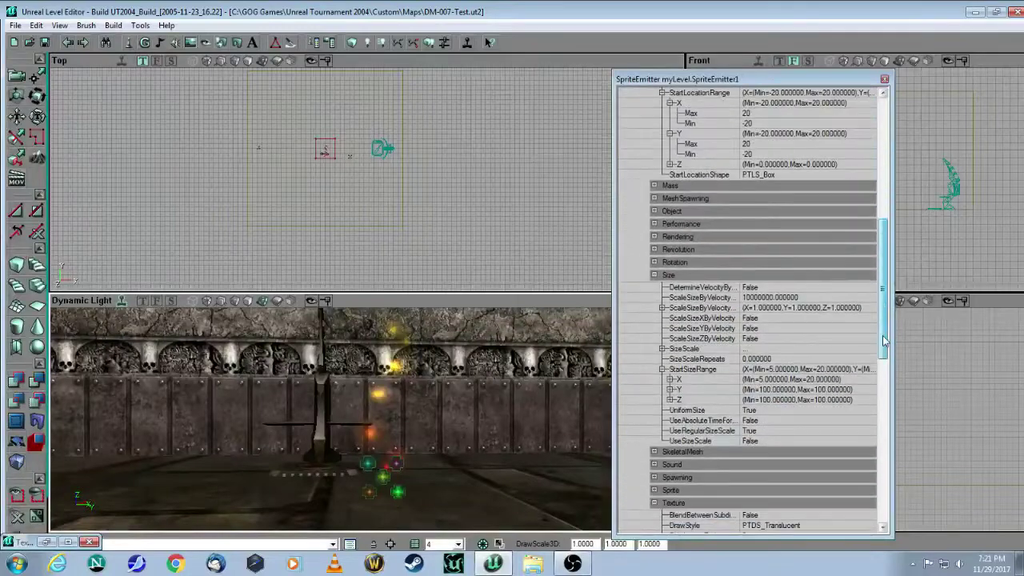
pyautogui.click(666, 349)
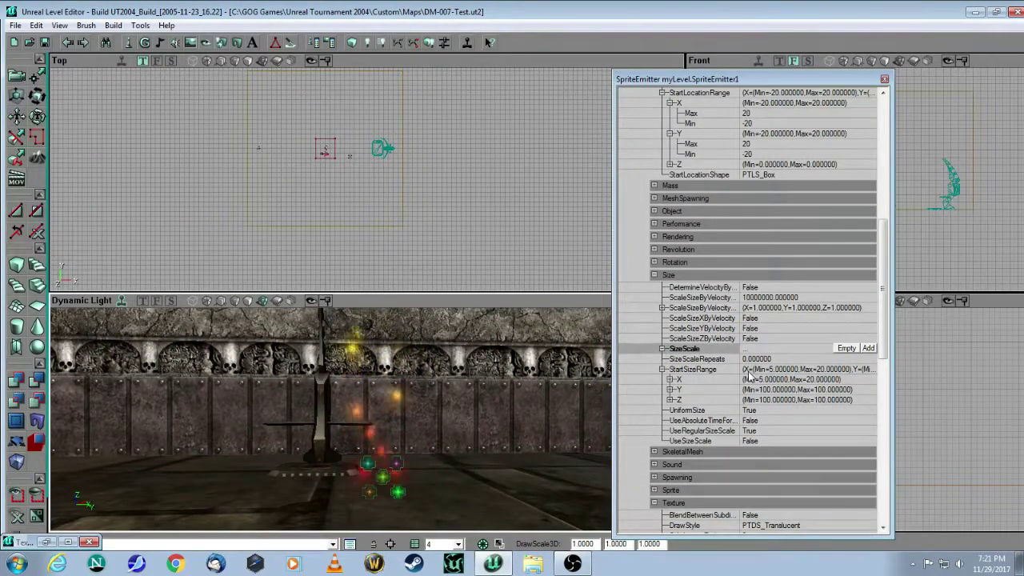
pyautogui.click(868, 348)
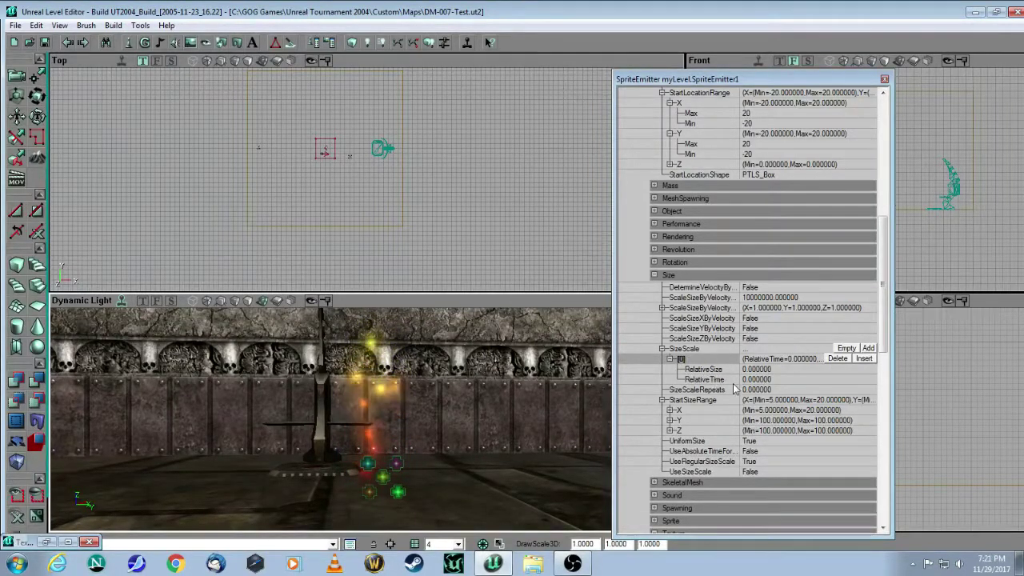
pyautogui.click(773, 368)
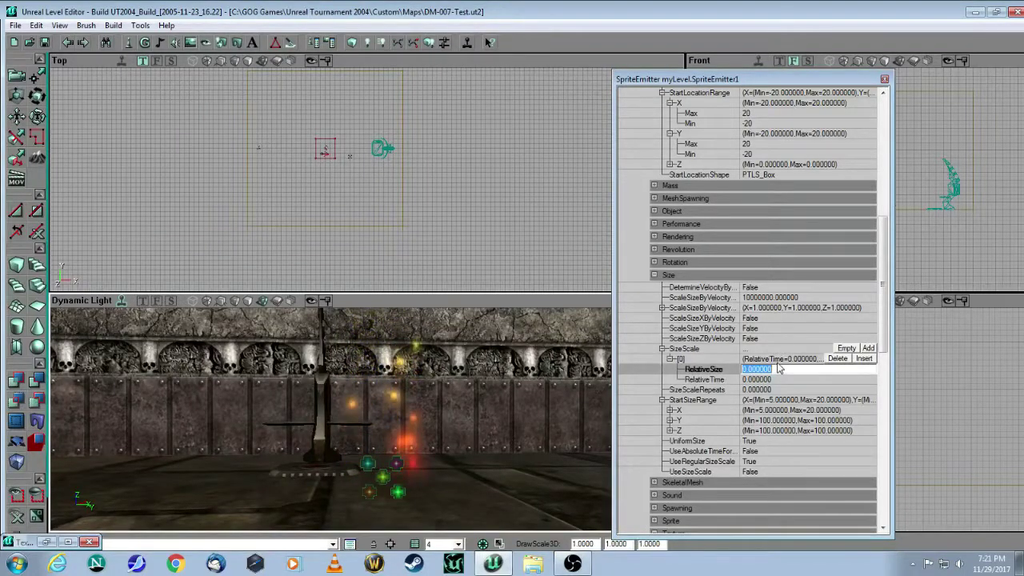
pyautogui.write('3')
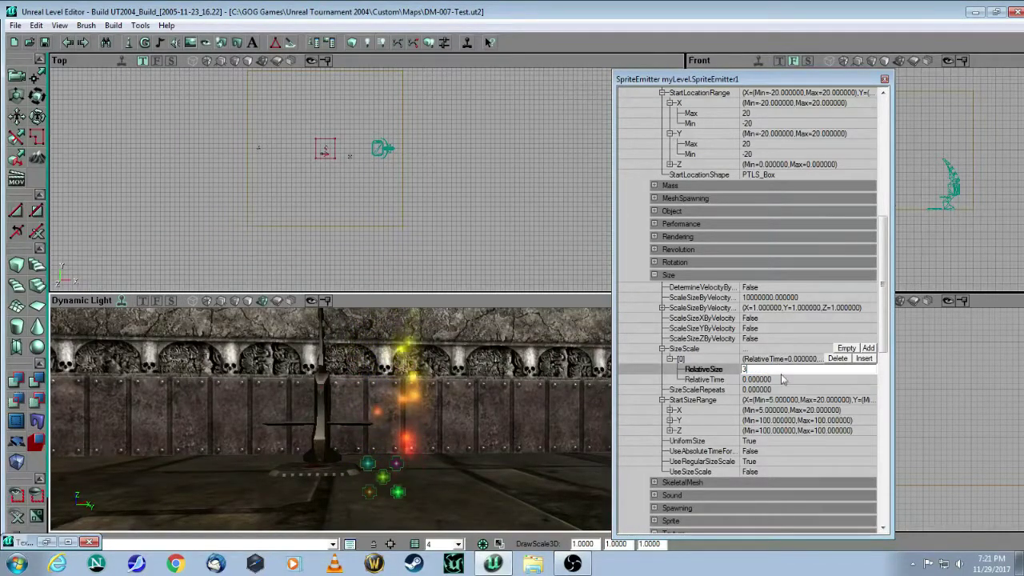
pyautogui.click(784, 379)
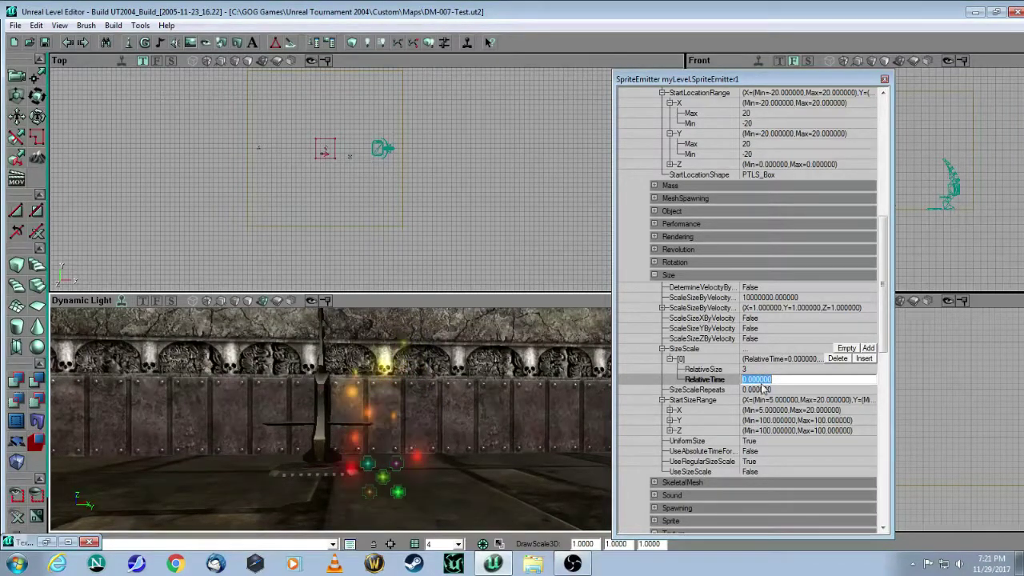
# Add a second SizeScale entry with a RelativeSize of 1 and a RelativeTime of 1
pyautogui.click(868, 349)
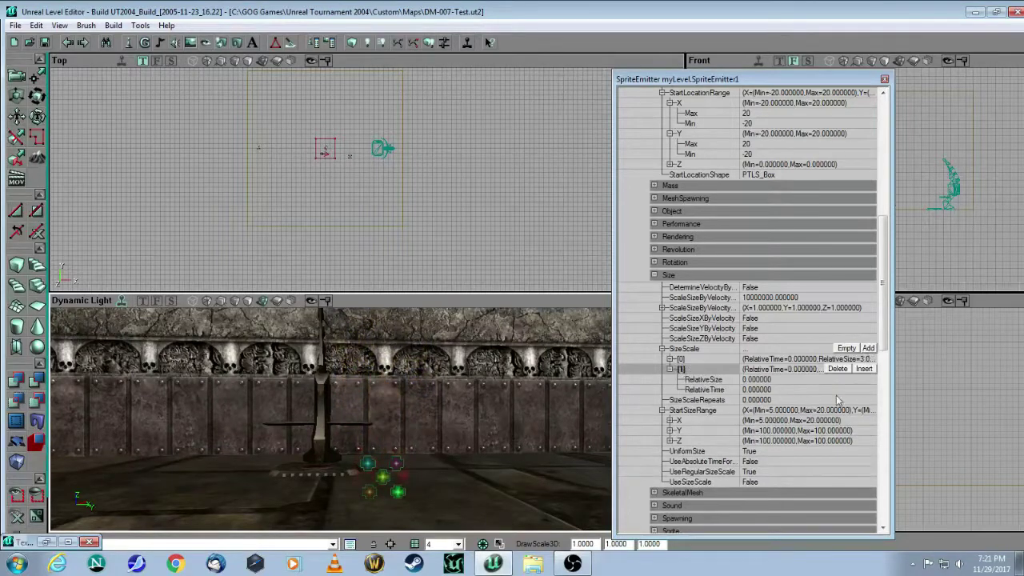
pyautogui.click(783, 379)
pyautogui.write('1')
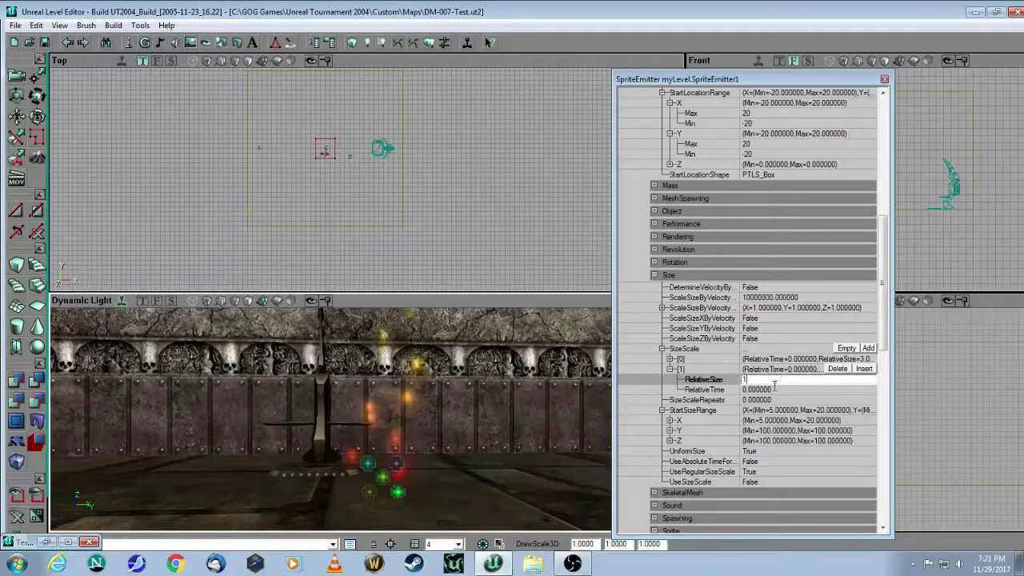
pyautogui.click(783, 390)
pyautogui.write('1')
pyautogui.click(779, 381)
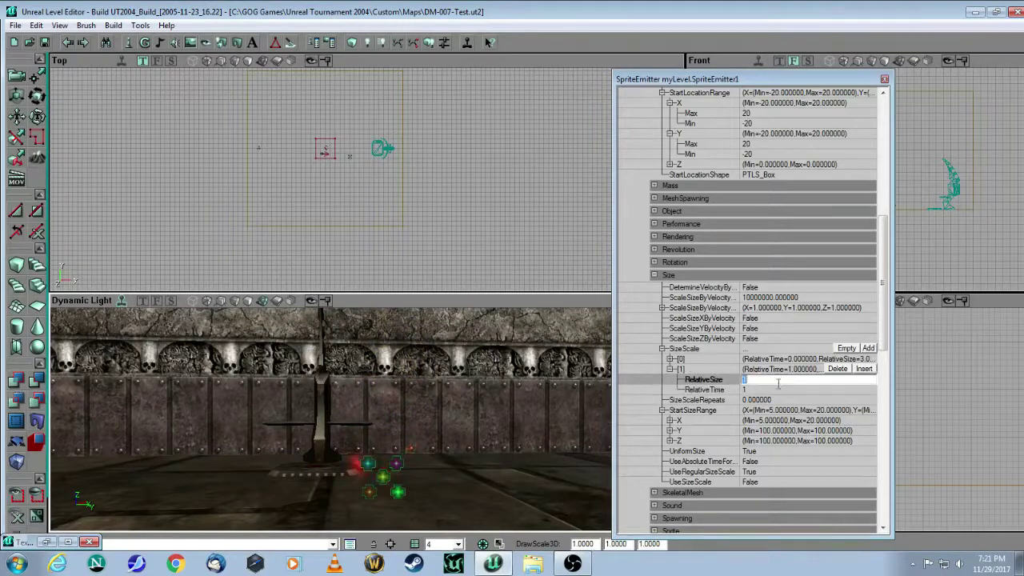
# Set UseSizeScale to True and set the RelativeSize of SizeScale entry [0] to 5
pyautogui.click(751, 482)
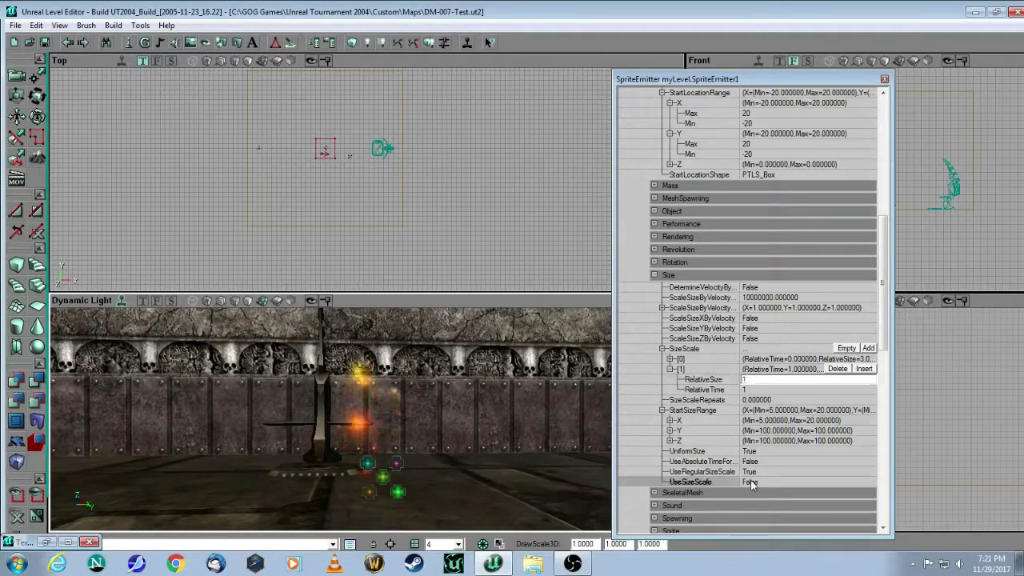
pyautogui.click(870, 482)
pyautogui.click(796, 502)
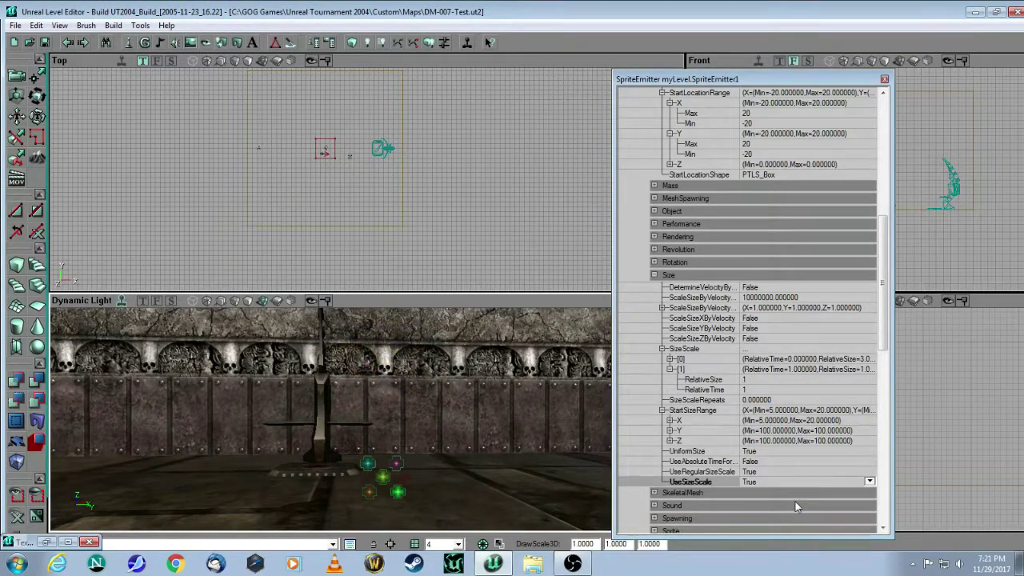
pyautogui.click(670, 359)
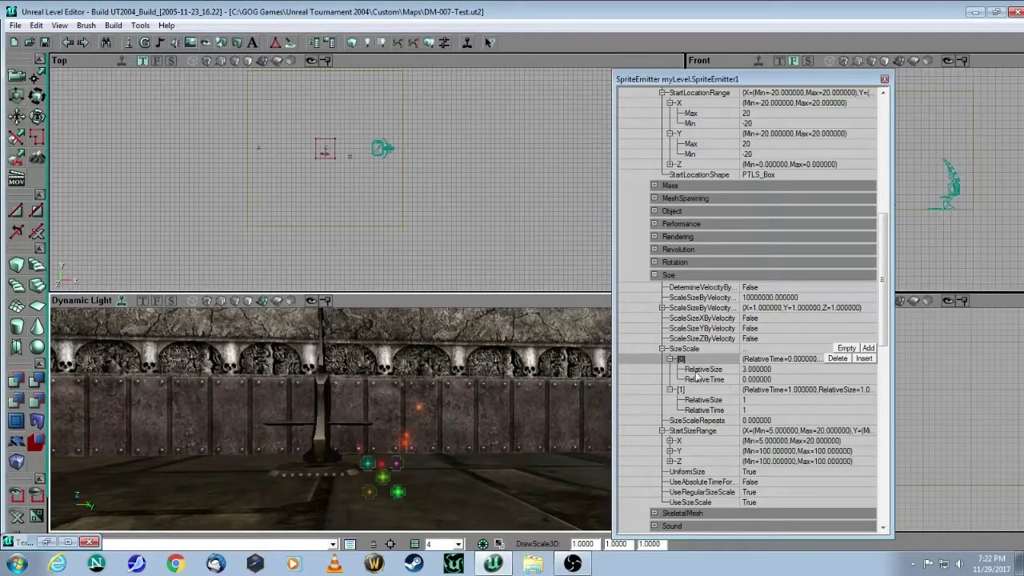
pyautogui.click(766, 371)
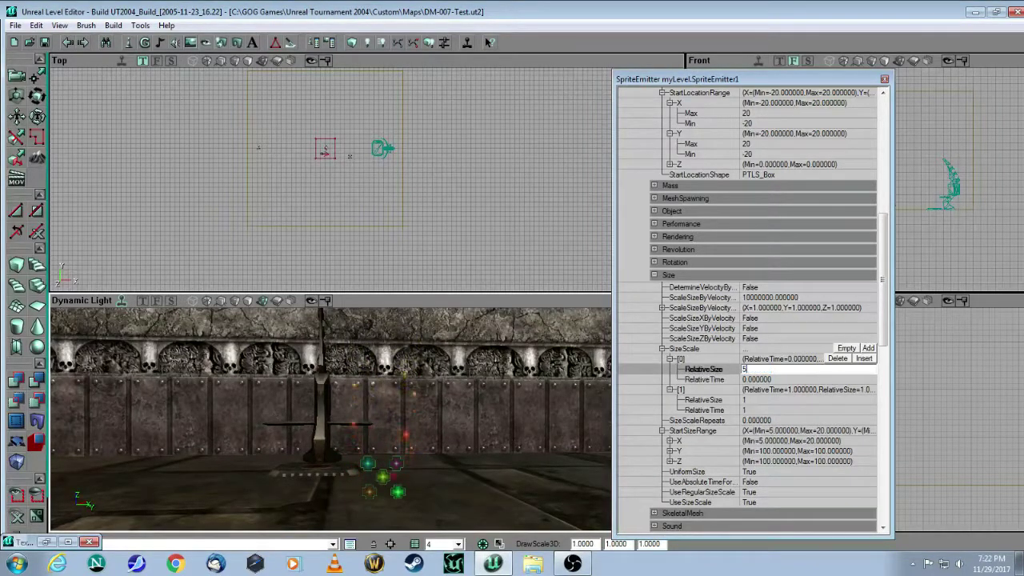
pyautogui.click(800, 400)
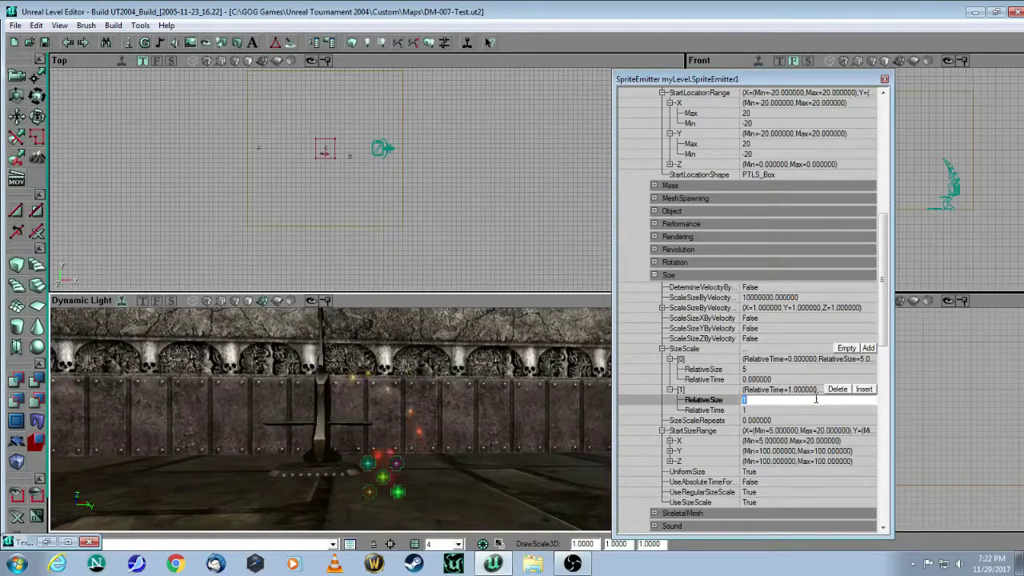
pyautogui.click(856, 408)
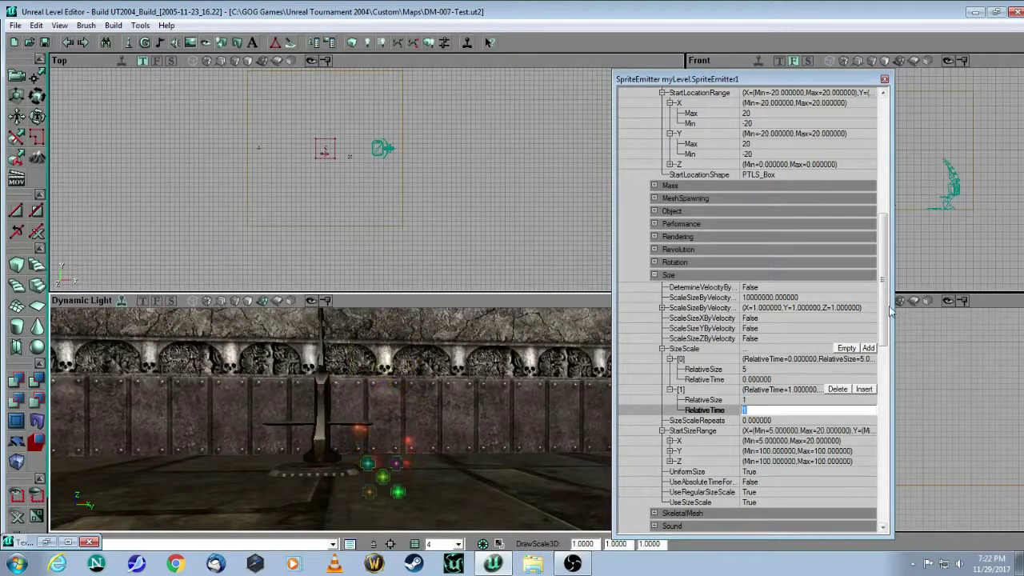
# In the sprite emitter's General settings, set MaxParticles to 35
pyautogui.moveTo(890, 312); pyautogui.dragTo(880, 266)
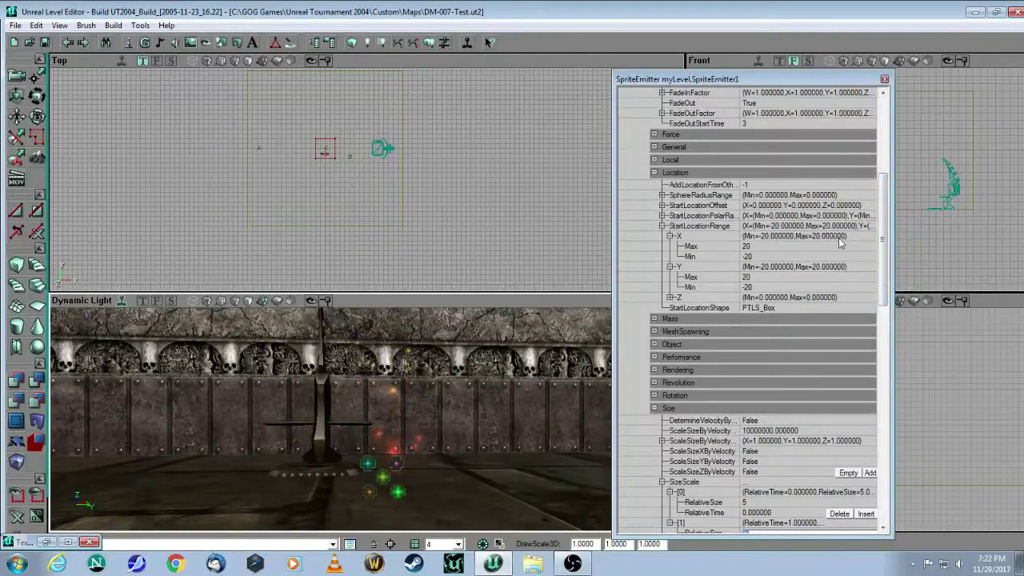
pyautogui.scroll(3, 800, 312)
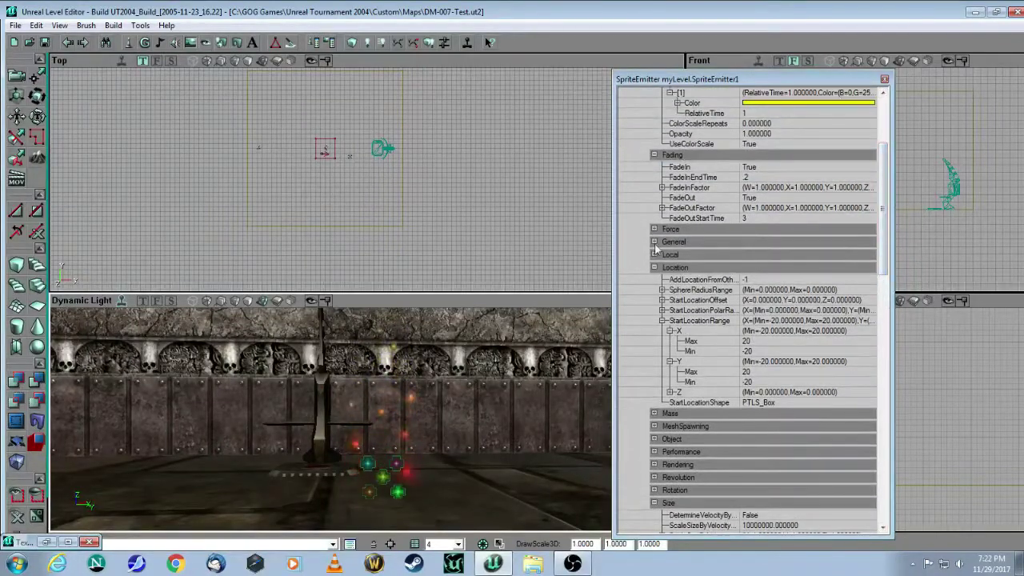
pyautogui.click(655, 242)
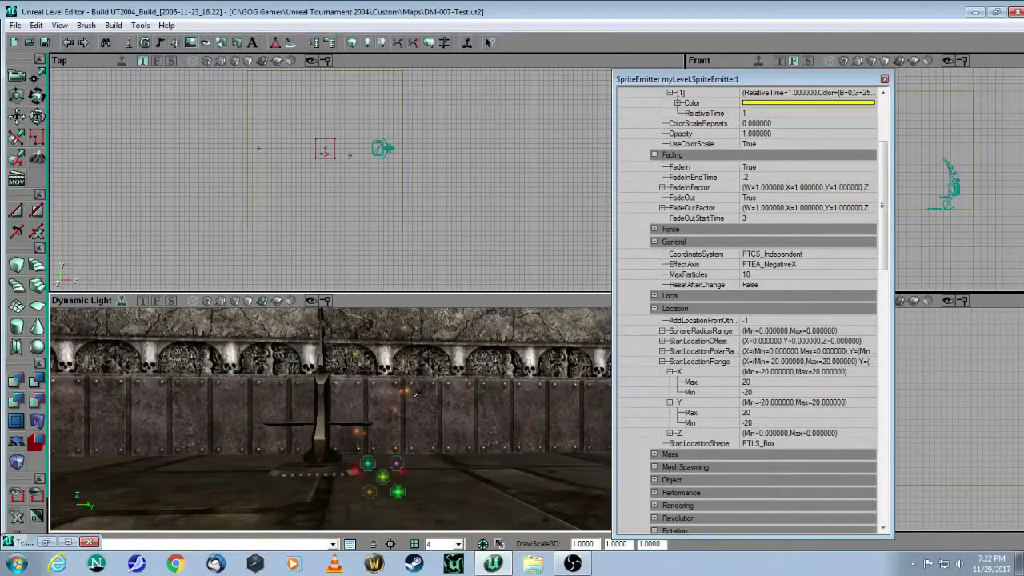
pyautogui.click(767, 276)
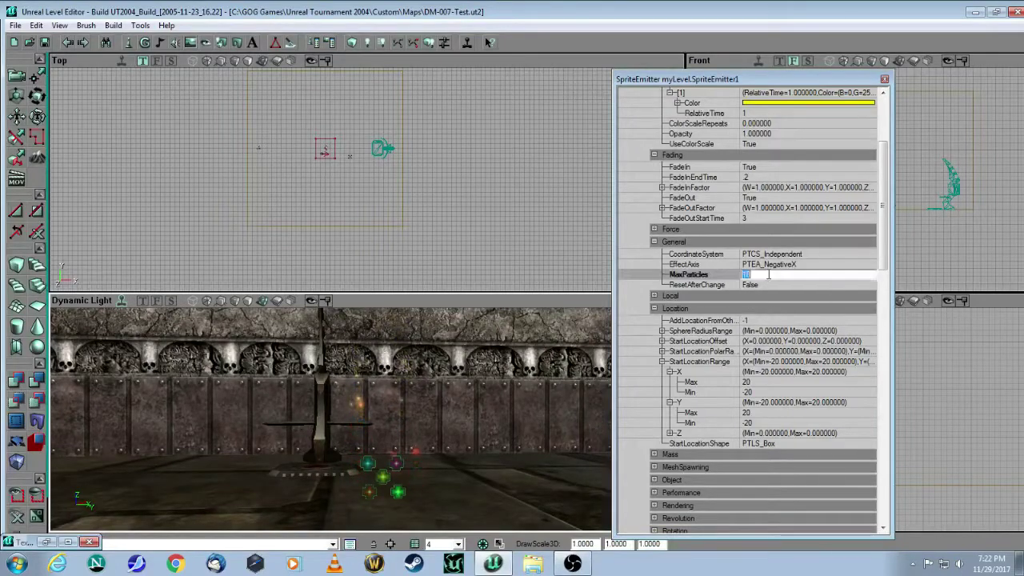
pyautogui.write('35')
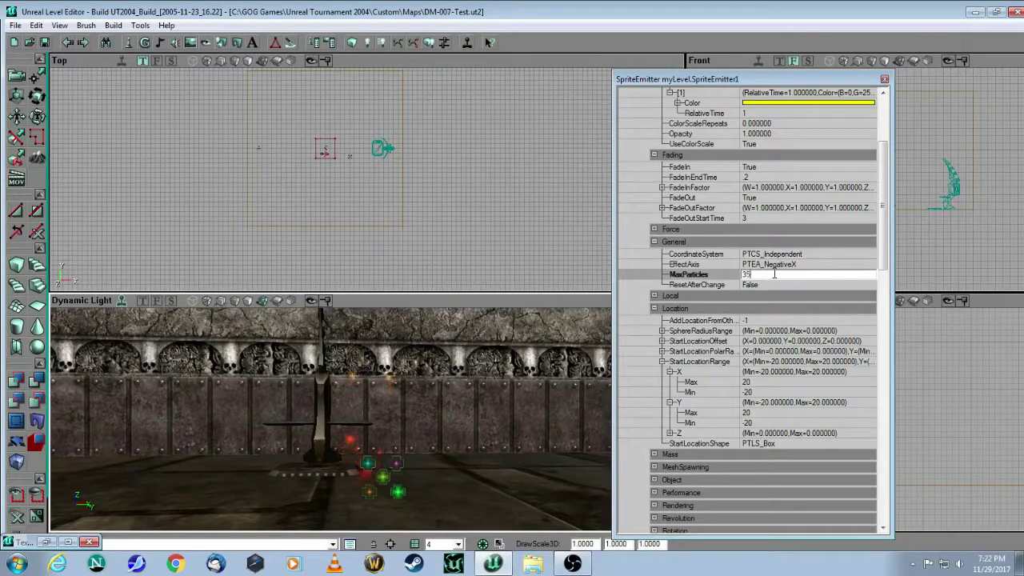
pyautogui.click(784, 296)
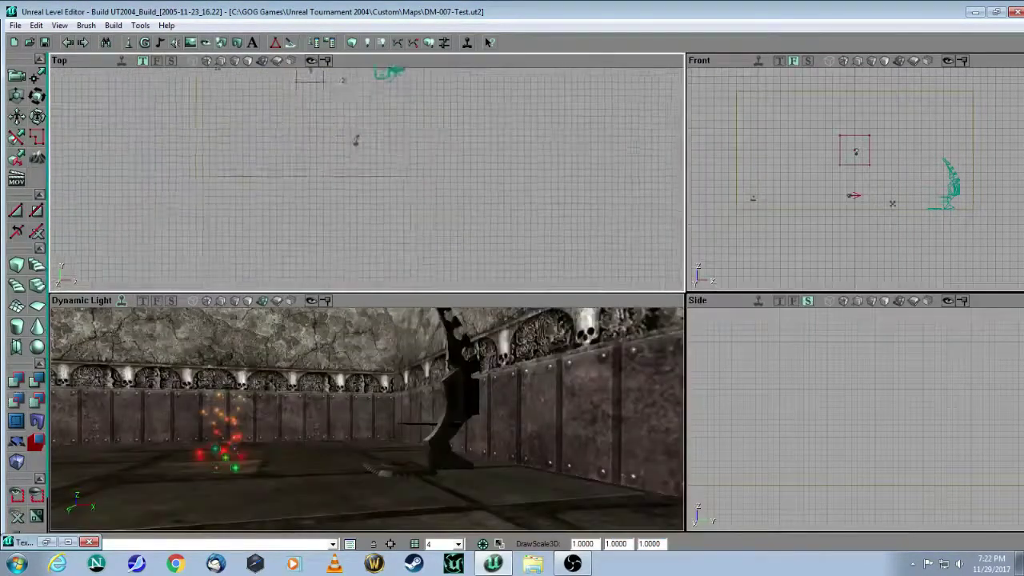
# Move the emitter onto the base of the teleporter mesh, just above its platform, and deselect it
pyautogui.scroll(5, 364, 172)
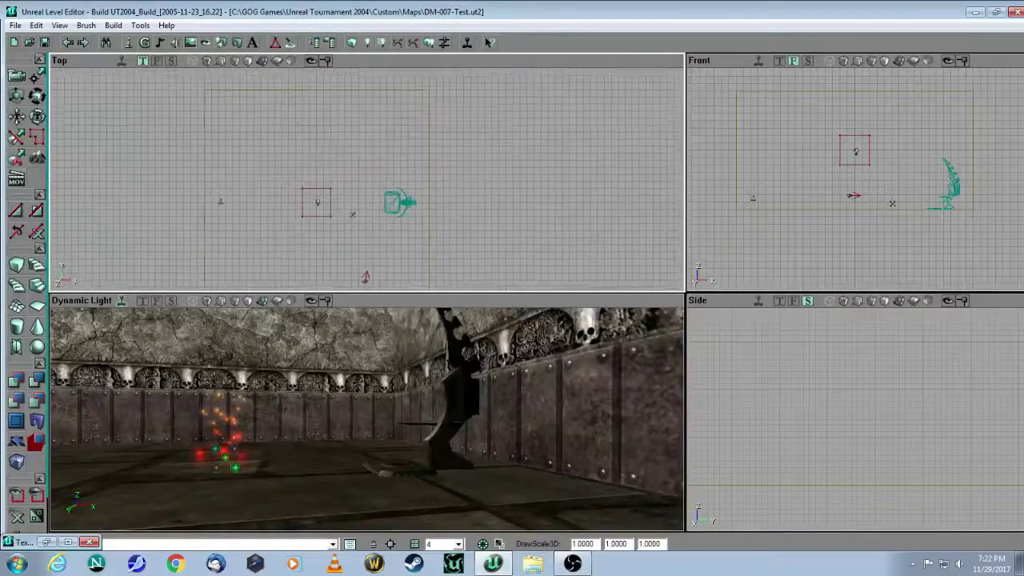
pyautogui.moveTo(365, 189); pyautogui.dragTo(366, 214)
pyautogui.keyDown('ctrl'); pyautogui.moveTo(304, 226); pyautogui.dragTo(533, 158); pyautogui.keyUp('ctrl')
pyautogui.moveTo(960, 224); pyautogui.dragTo(904, 232)
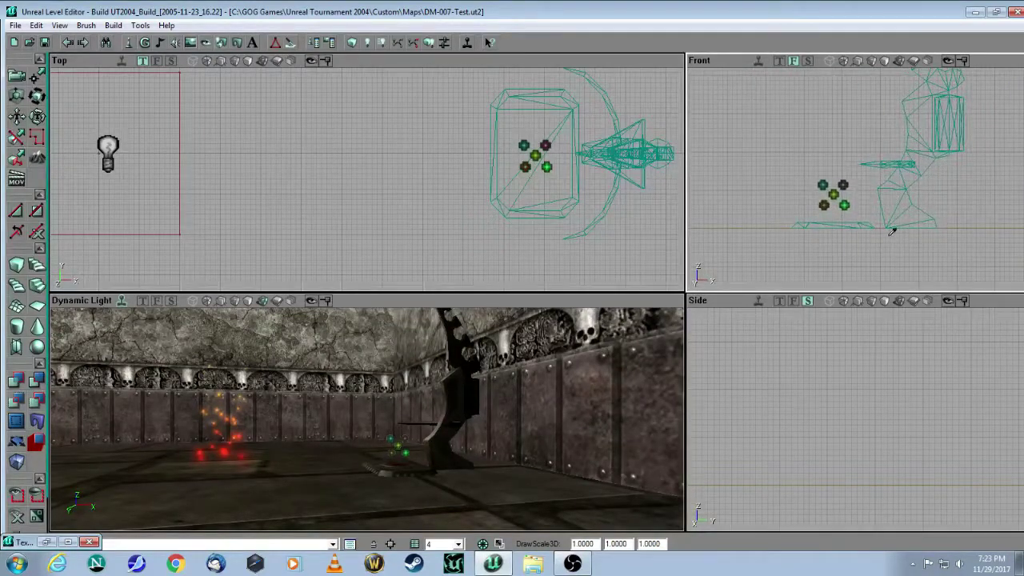
pyautogui.click(392, 239)
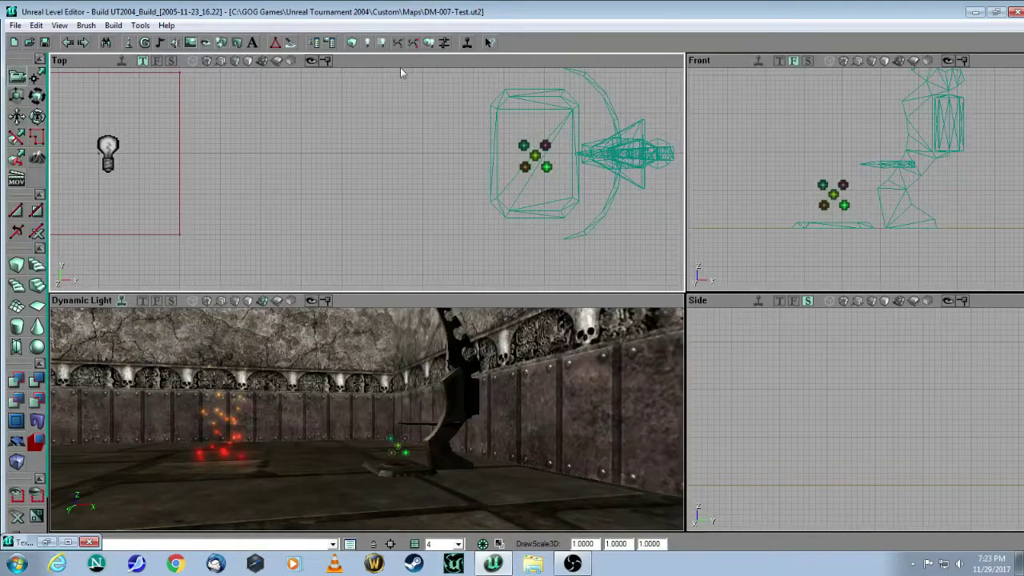
# Save and rebuild the DM-007-Test map, and launch it in the game for a play test
pyautogui.click(15, 24)
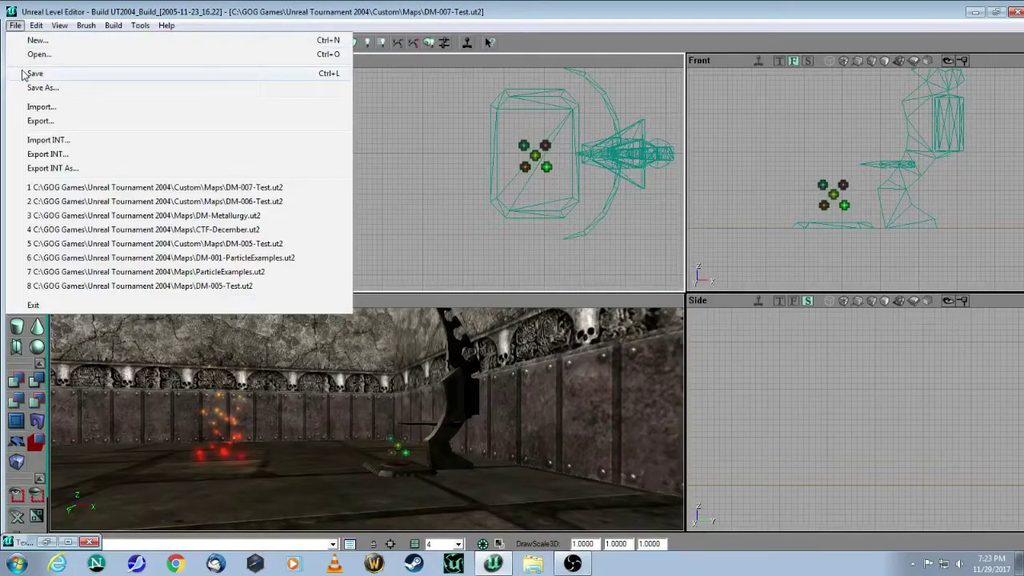
pyautogui.click(28, 71)
pyautogui.click(429, 43)
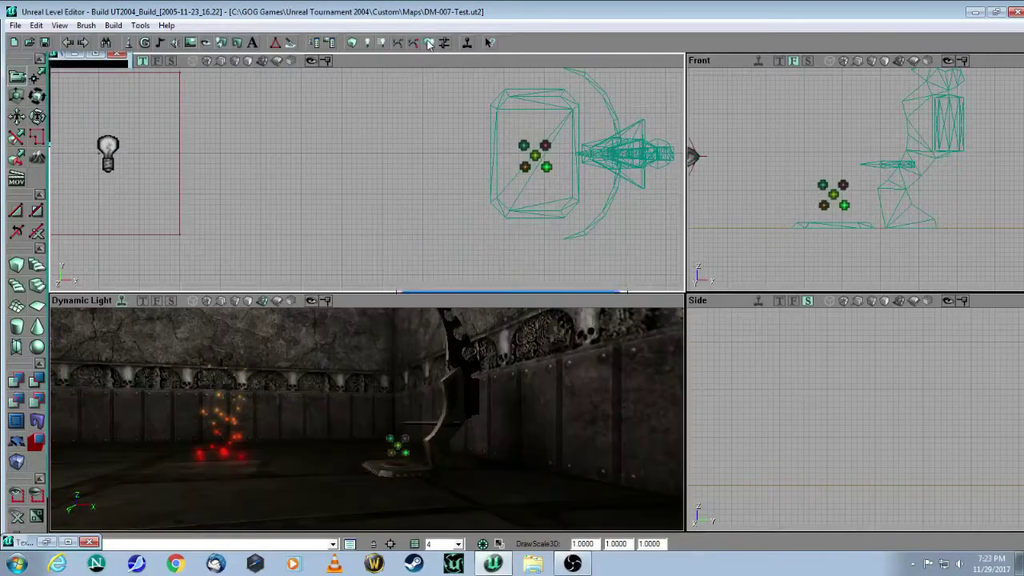
pyautogui.click(469, 44)
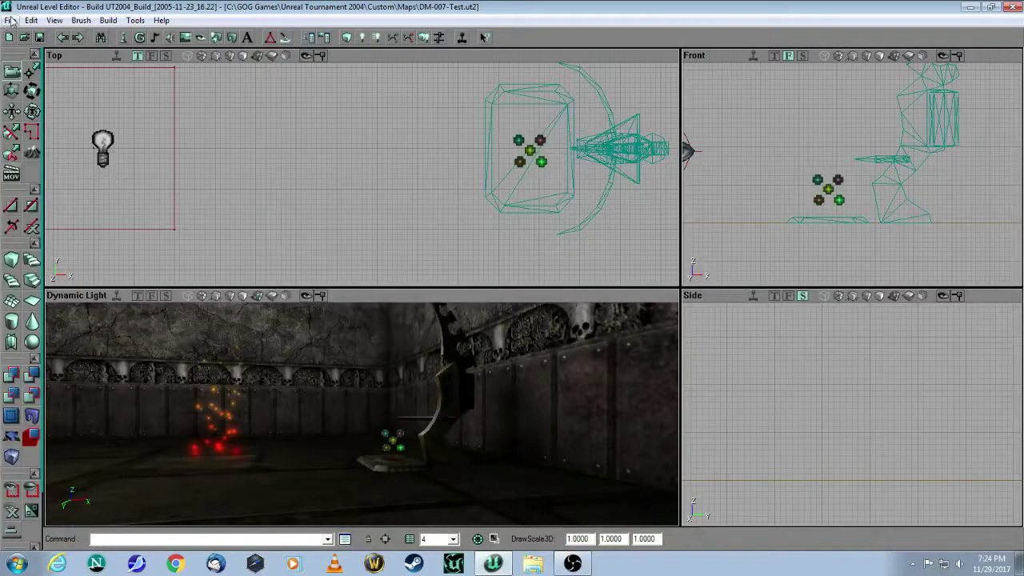
# Open the ParticleExamples.ut2 map from the Unreal Tournament 2004 Maps folder, without saving changes to DM-007-Test
pyautogui.click(11, 20)
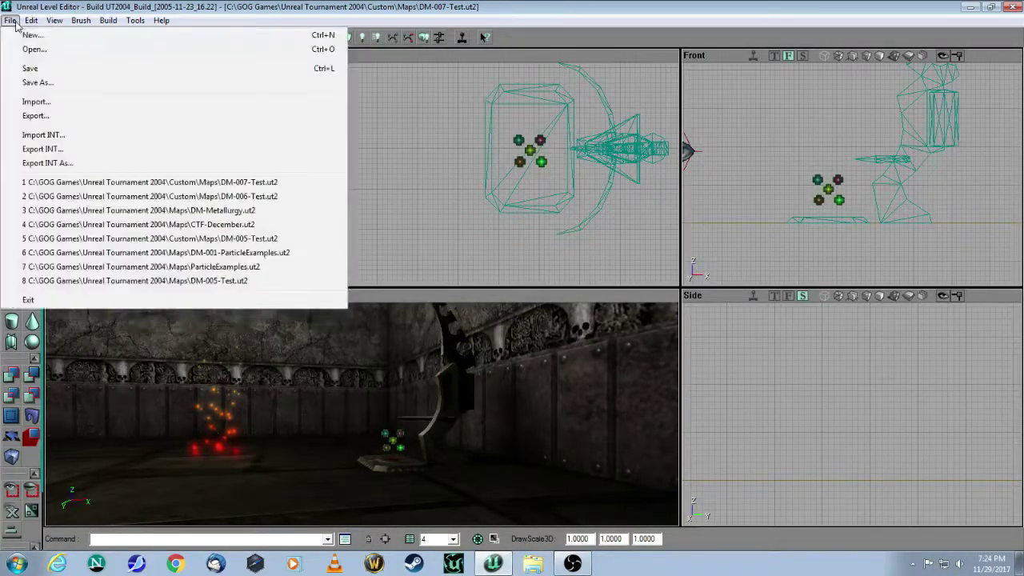
pyautogui.click(21, 50)
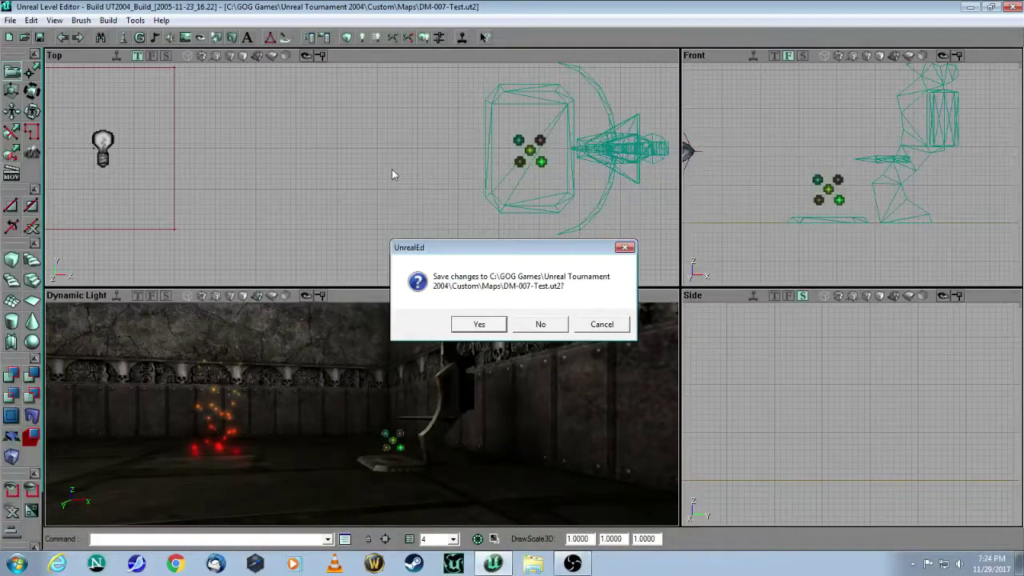
pyautogui.click(552, 330)
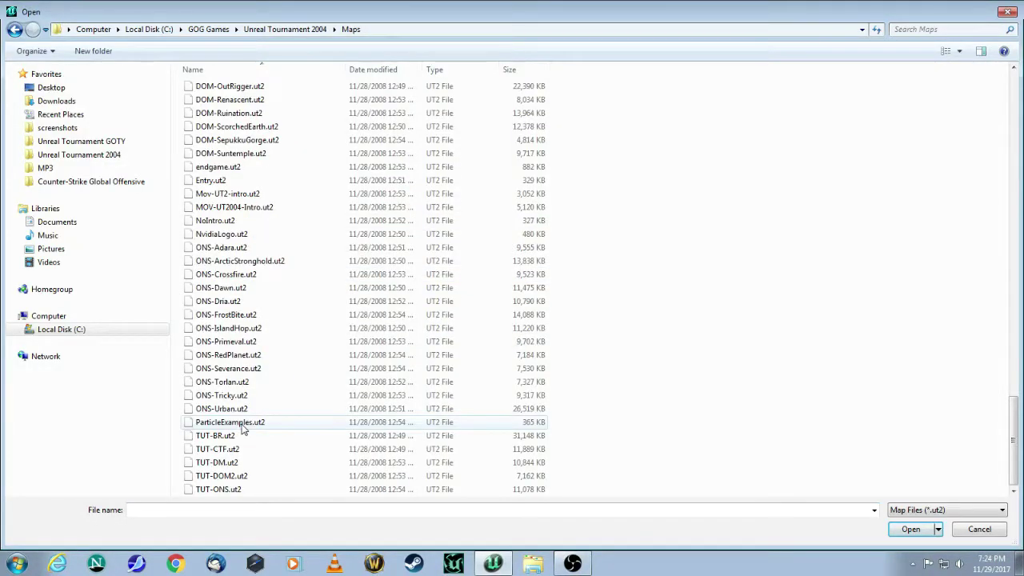
pyautogui.click(244, 428)
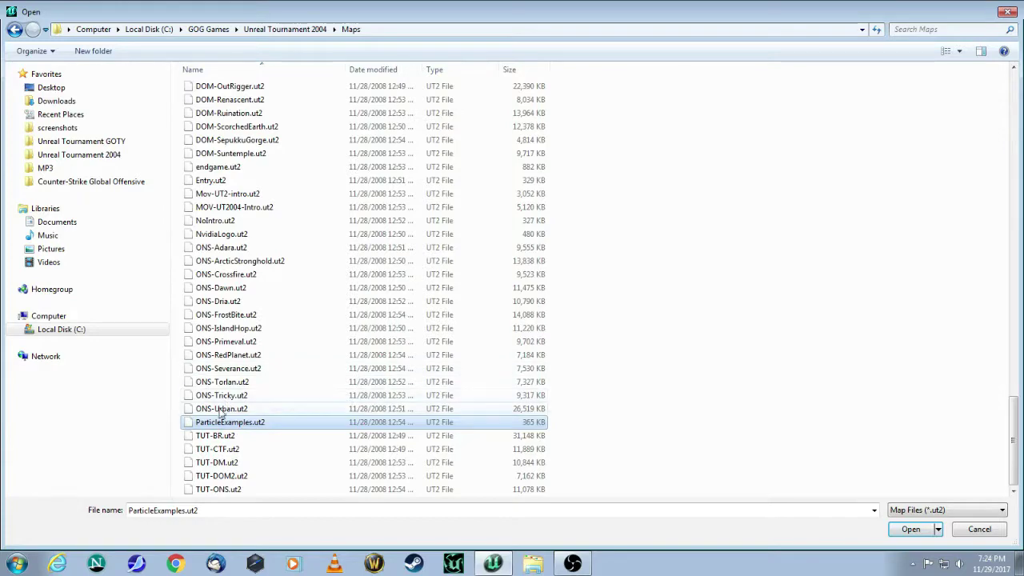
pyautogui.click(910, 529)
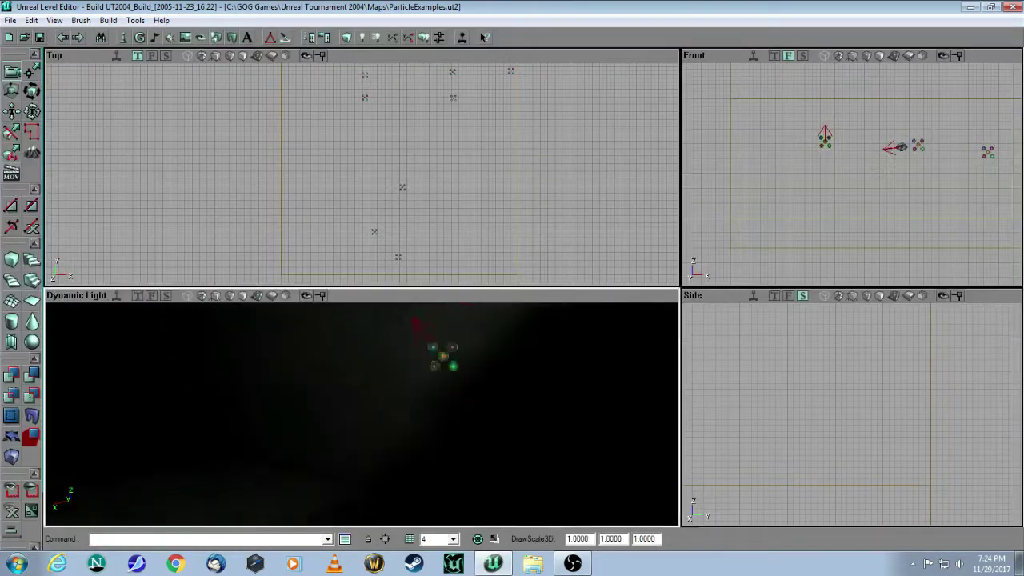
# Turn on the real-time preview in the Dynamic Light view so the example particle emitters play
pyautogui.moveTo(362, 414); pyautogui.dragTo(512, 364)
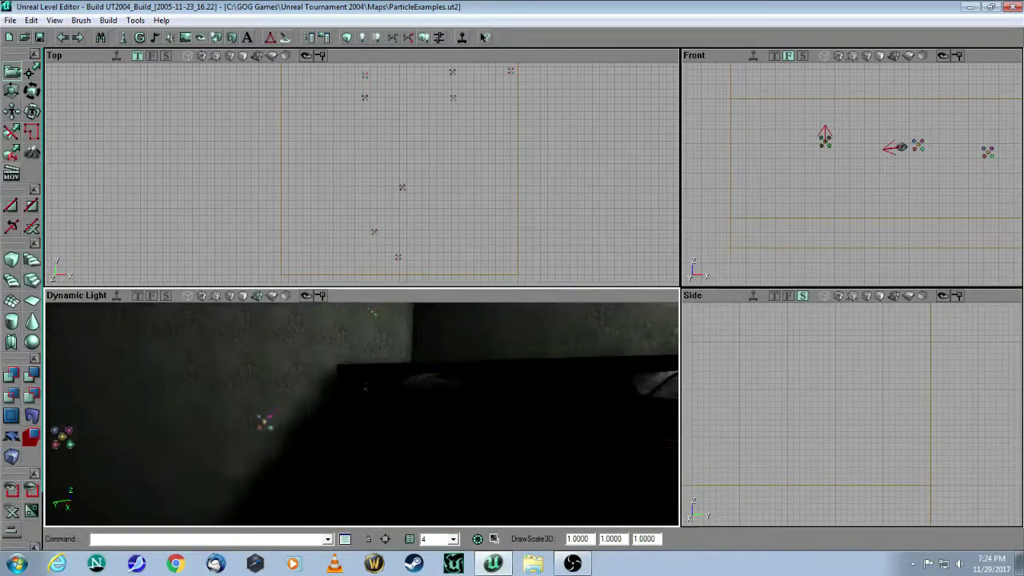
pyautogui.moveTo(240, 304); pyautogui.dragTo(290, 307)
pyautogui.click(117, 296)
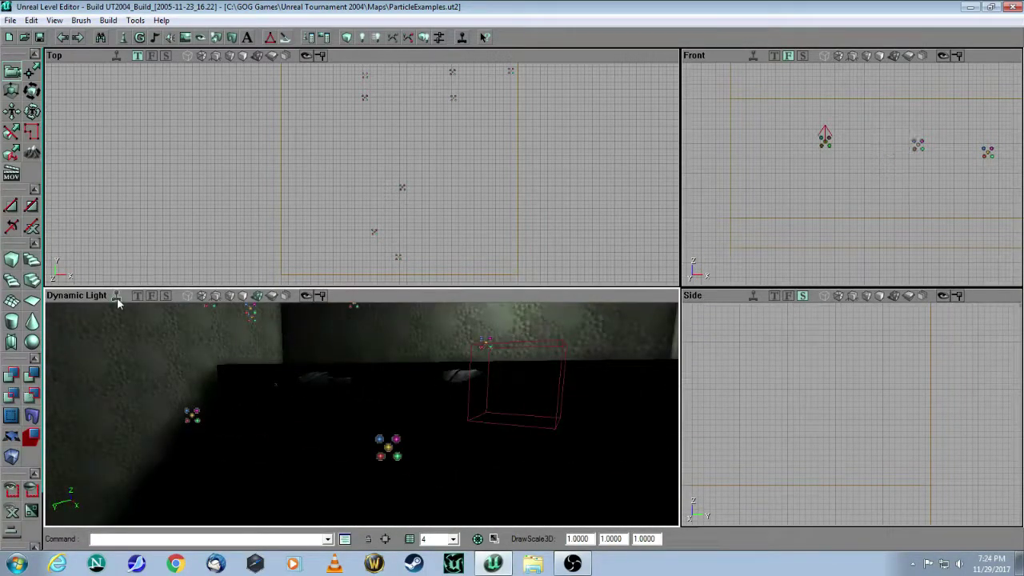
pyautogui.moveTo(299, 386); pyautogui.dragTo(326, 433)
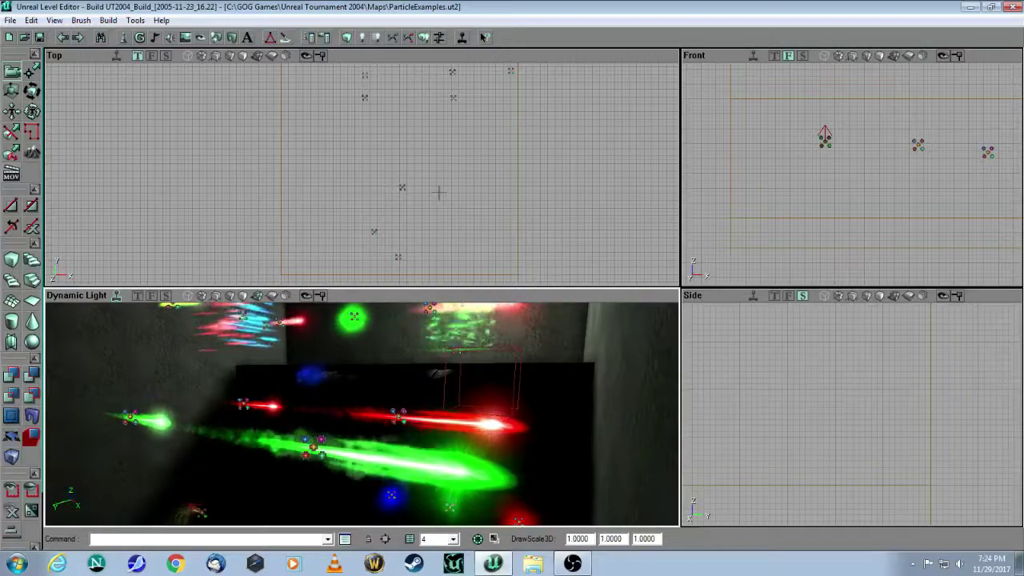
# Inspect the setting categories of the sprite emitter in Emitters entry [0] of one example emitter, and close its properties
pyautogui.moveTo(440, 192); pyautogui.dragTo(384, 120)
pyautogui.scroll(3, 370, 149)
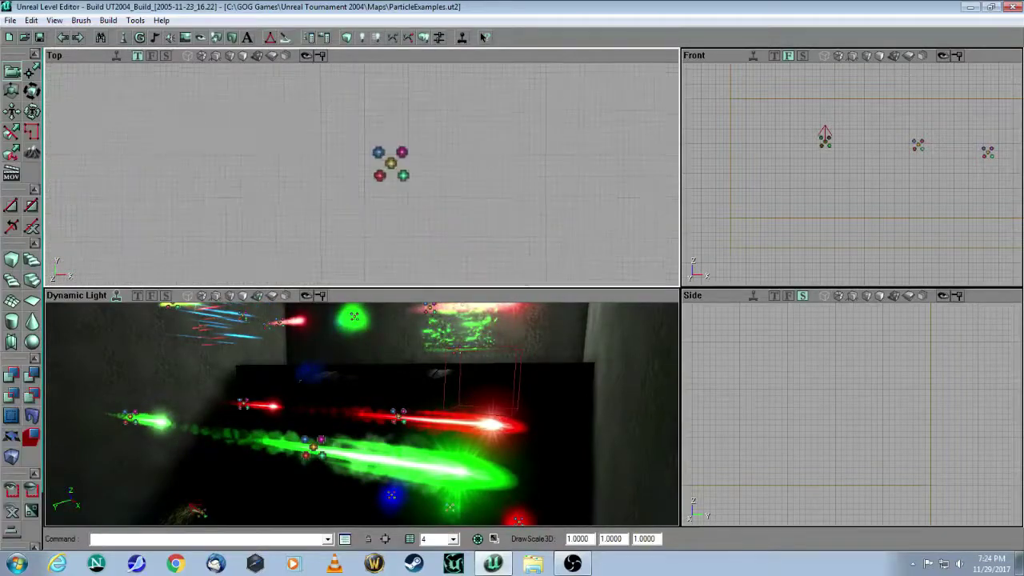
pyautogui.rightClick(394, 166)
pyautogui.click(436, 171)
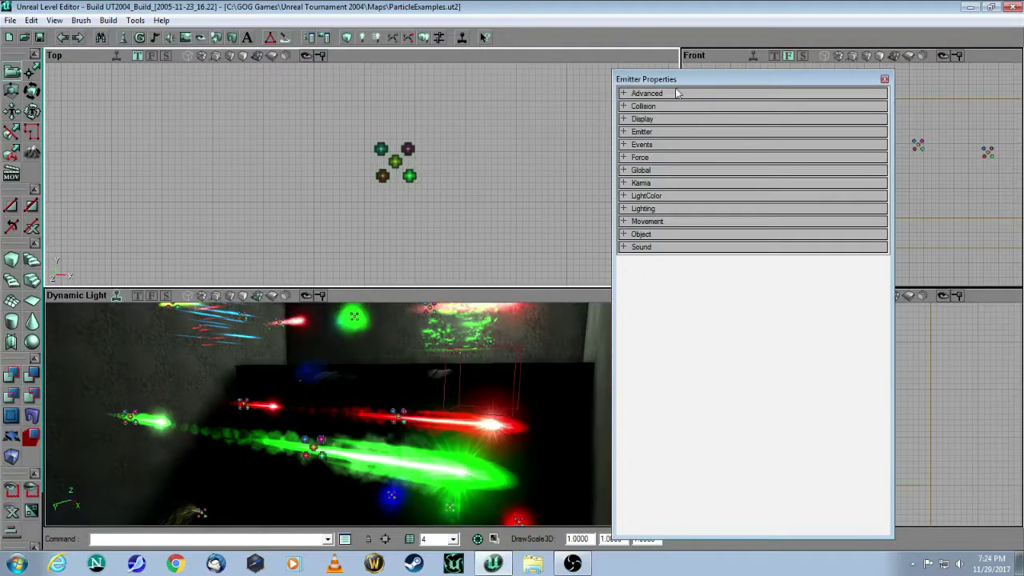
pyautogui.click(624, 132)
pyautogui.click(631, 144)
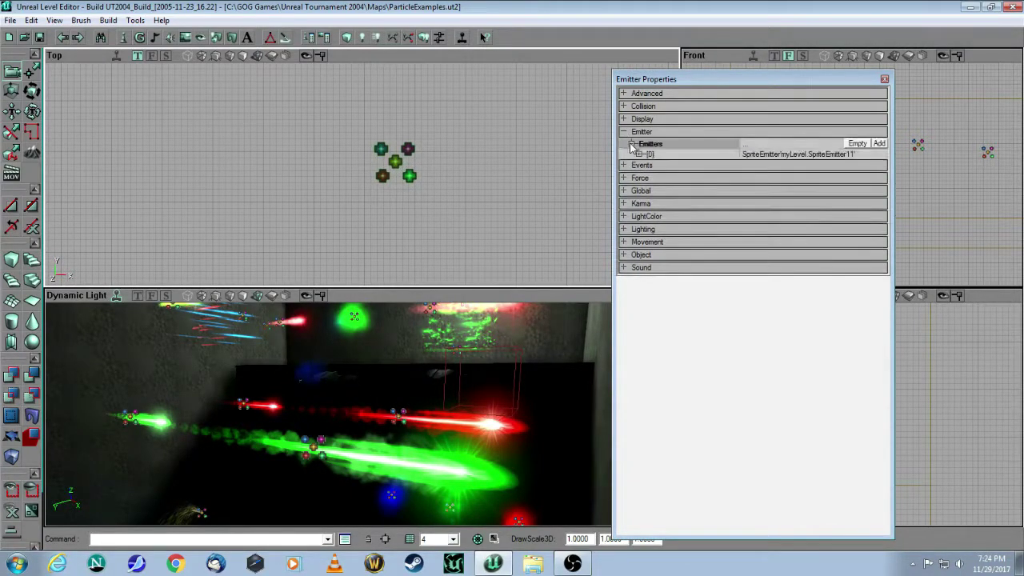
pyautogui.click(640, 154)
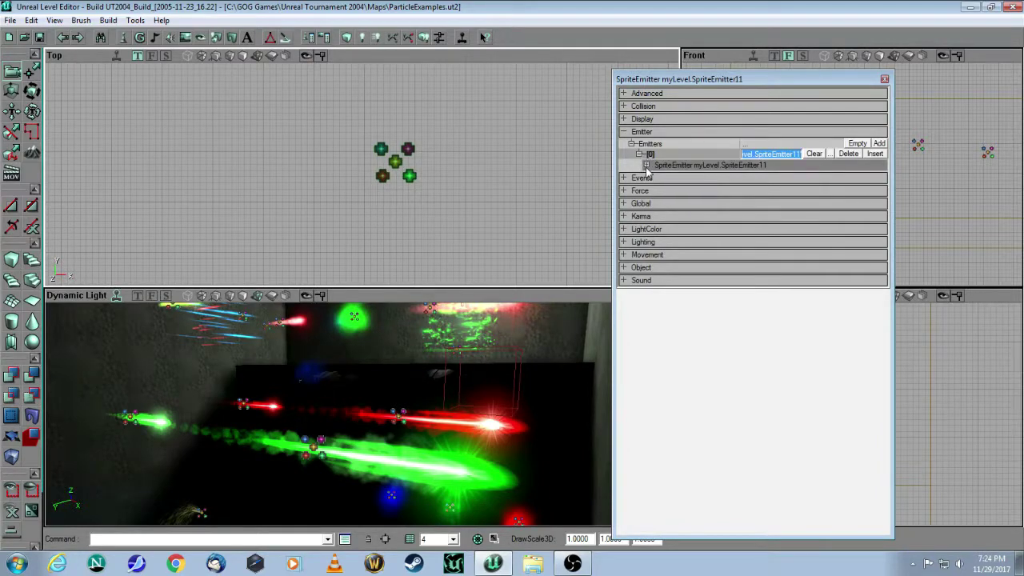
pyautogui.click(646, 165)
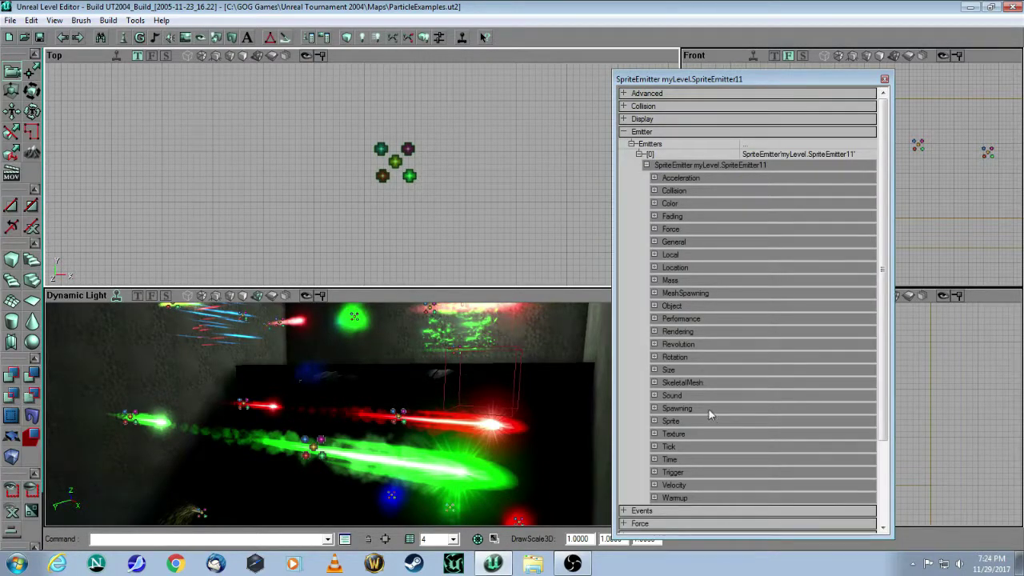
pyautogui.click(885, 79)
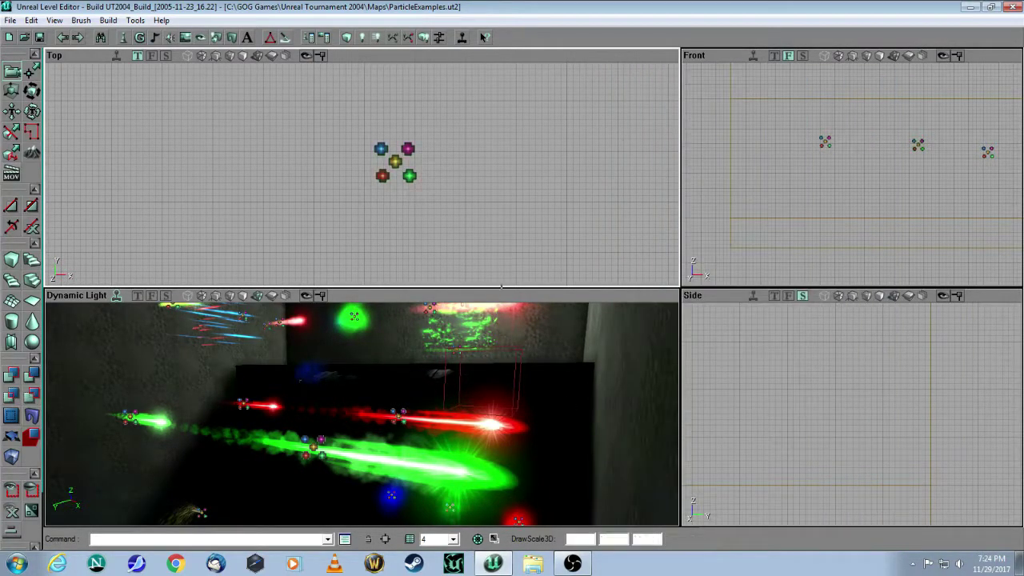
# Examine the other example particle effects around the room in the Dynamic Light view
pyautogui.moveTo(418, 430)
pyautogui.mouseDown()
pyautogui.moveTo(432, 384)
pyautogui.moveTo(418, 429)
pyautogui.mouseUp()
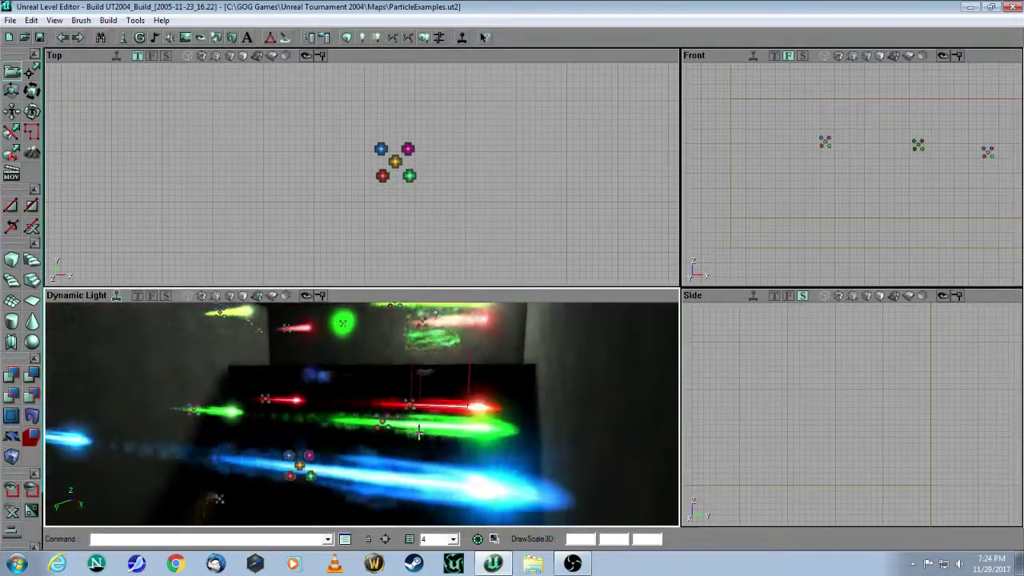
pyautogui.moveTo(360, 400); pyautogui.dragTo(363, 360)
pyautogui.moveTo(414, 436); pyautogui.dragTo(414, 480)
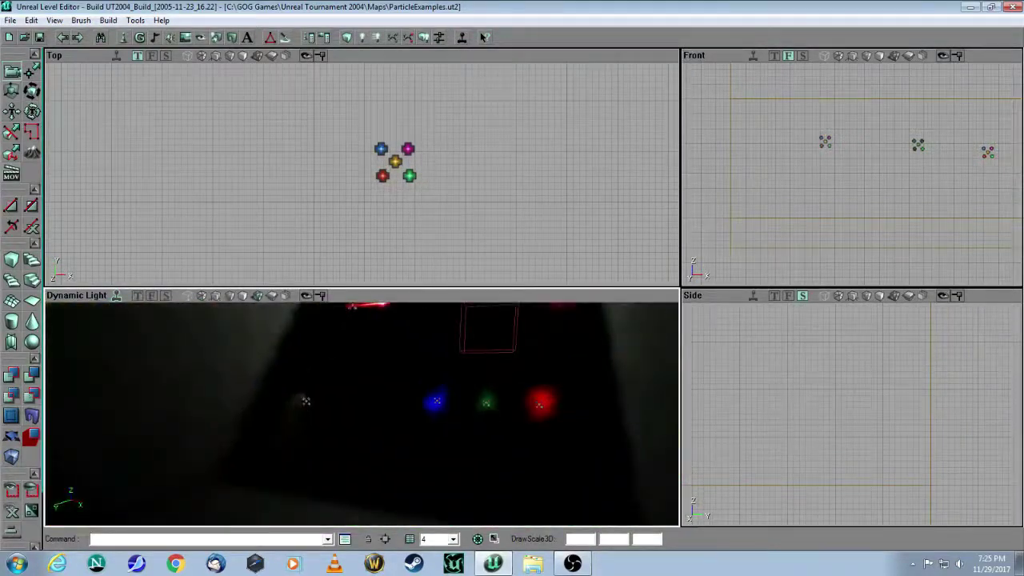
pyautogui.moveTo(364, 448); pyautogui.dragTo(366, 385, button='right')
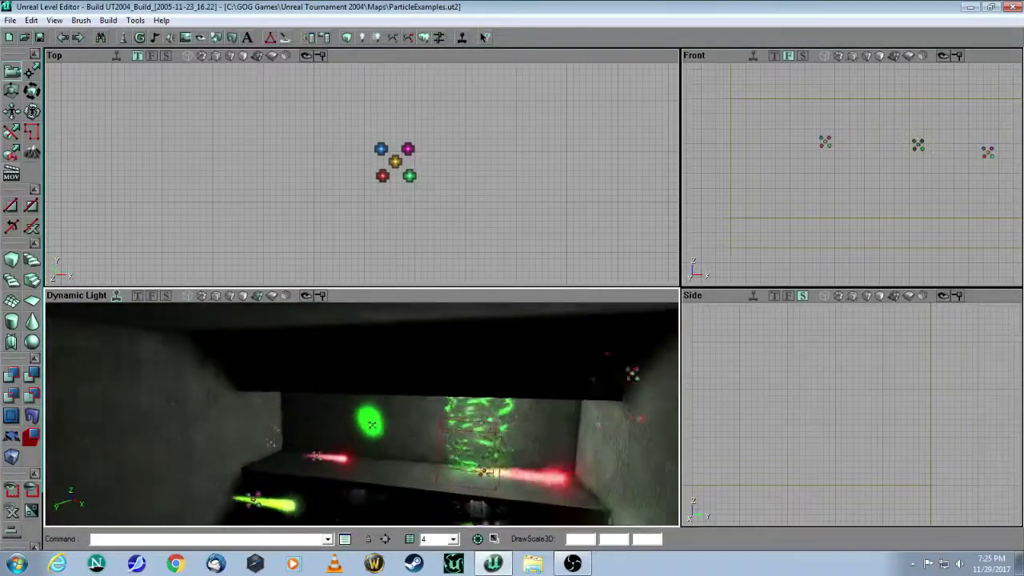